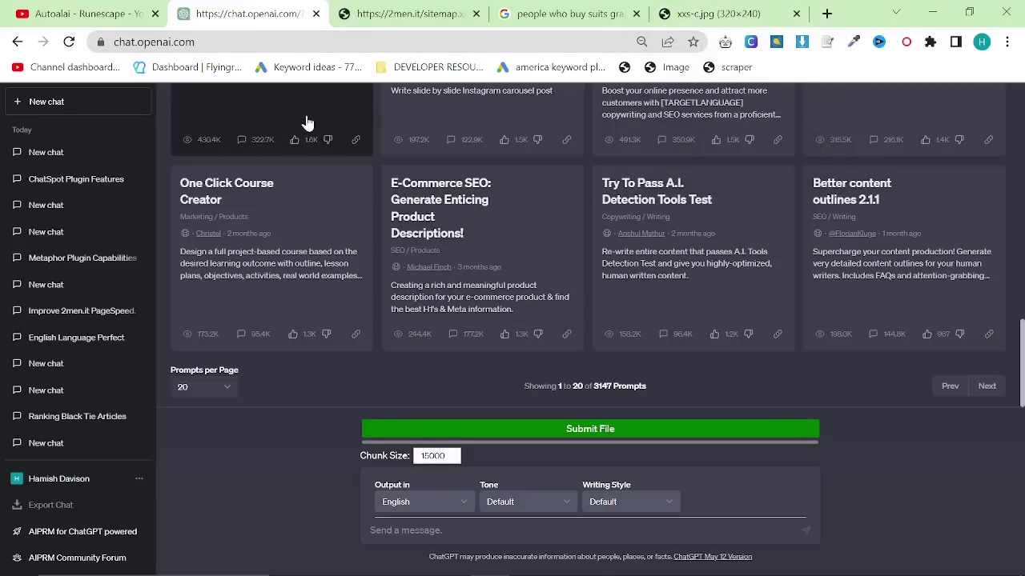
{"action": "left_click", "coordinate": [827, 13]}
{"action": "type", "text": "https://static.googleusercontent.com/media/guidelines.raterhub.com/en//searchqualityevaluatorguidelines.pdf"}
{"action": "key", "text": "Return"}
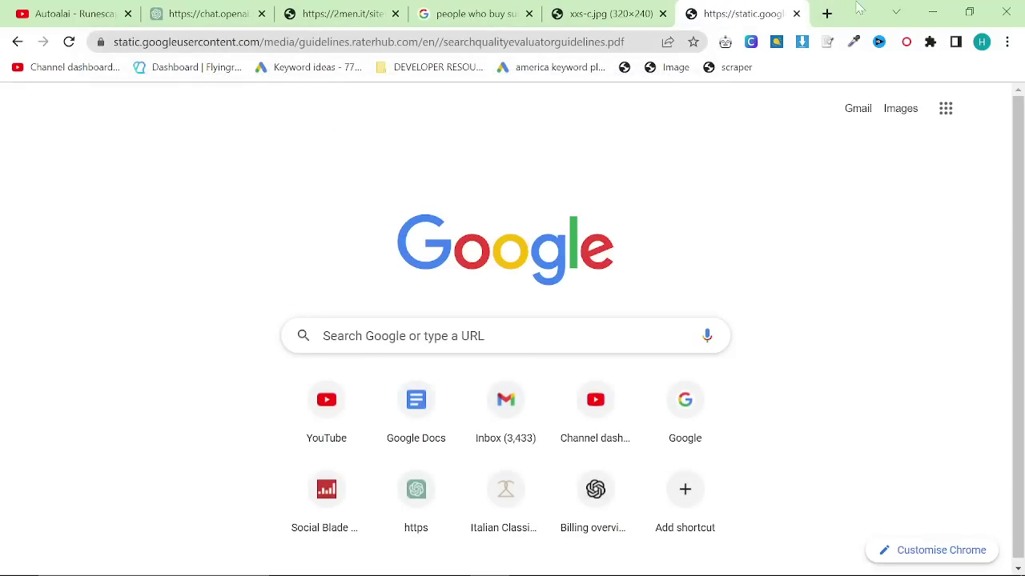
Switch to Discord and look through the SEO-GENERAL channel messages of the Income Stream Surfers server
{"action": "key", "text": "alt+Tab"}
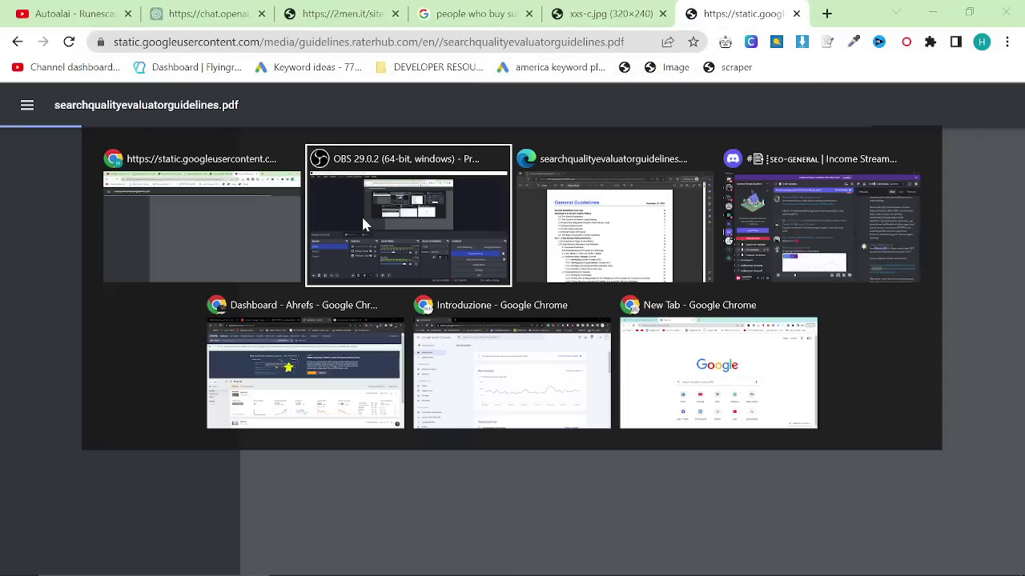
{"action": "key", "text": "alt+Tab"}
{"action": "key", "text": "alt+Tab"}
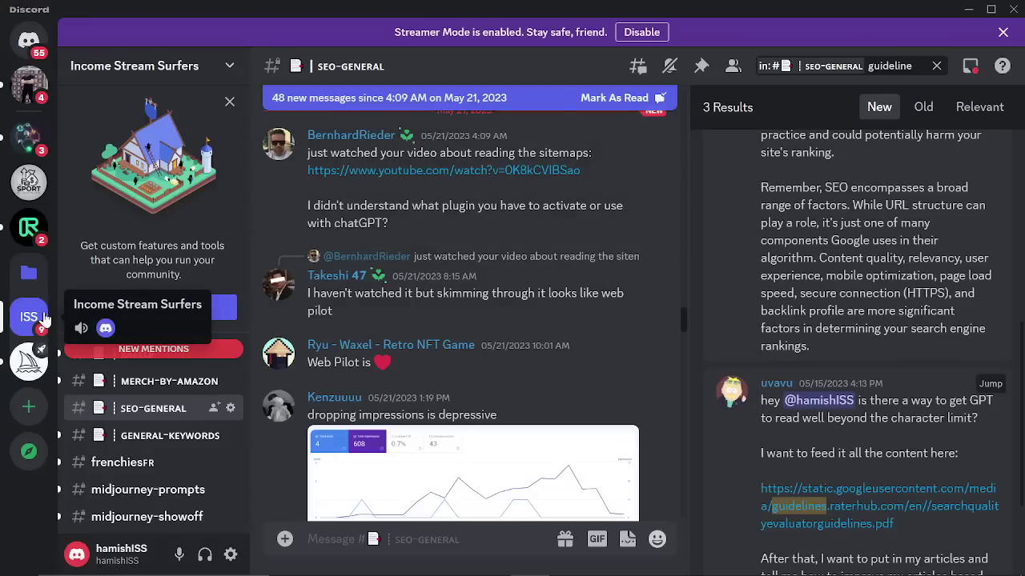
{"action": "scroll", "coordinate": [74, 414], "scroll_direction": "up", "scroll_amount": 2}
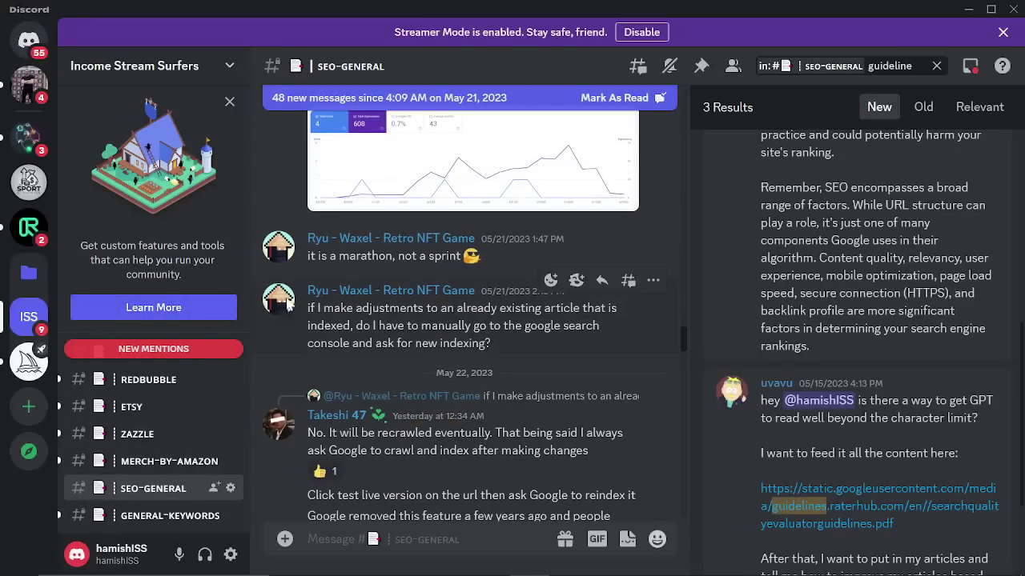
Return to Chrome and skim the search quality guidelines PDF, from its contents pages through the introduction to page 162
{"action": "key", "text": "alt+Tab"}
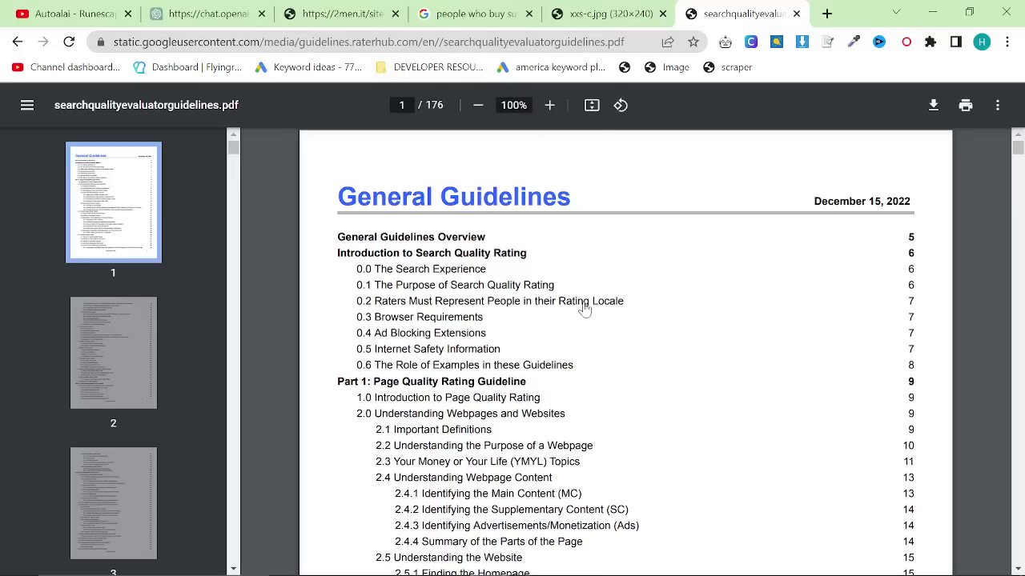
{"action": "scroll", "coordinate": [514, 320], "scroll_direction": "down", "scroll_amount": 6}
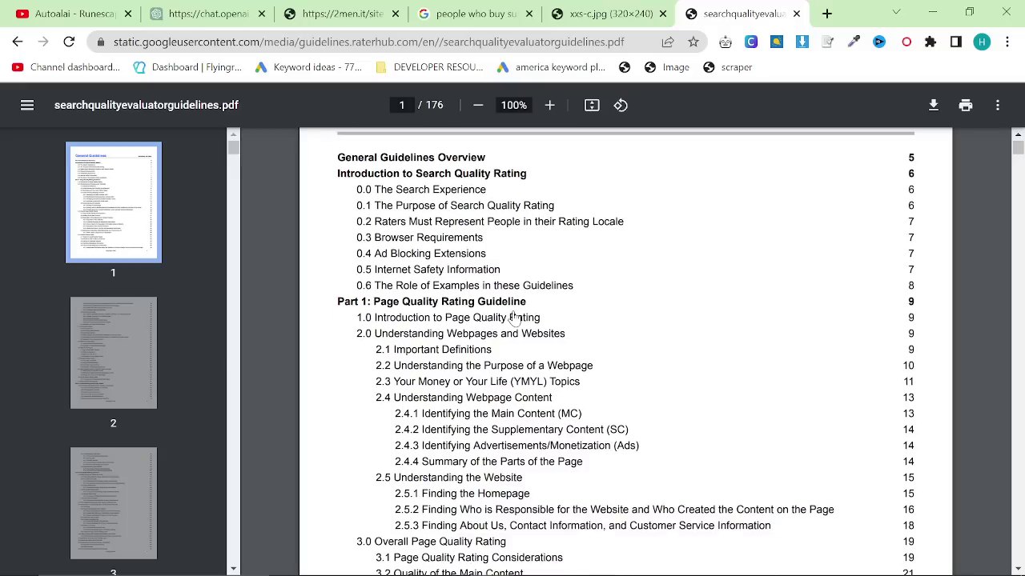
{"action": "scroll", "coordinate": [545, 312], "scroll_direction": "down", "scroll_amount": 6}
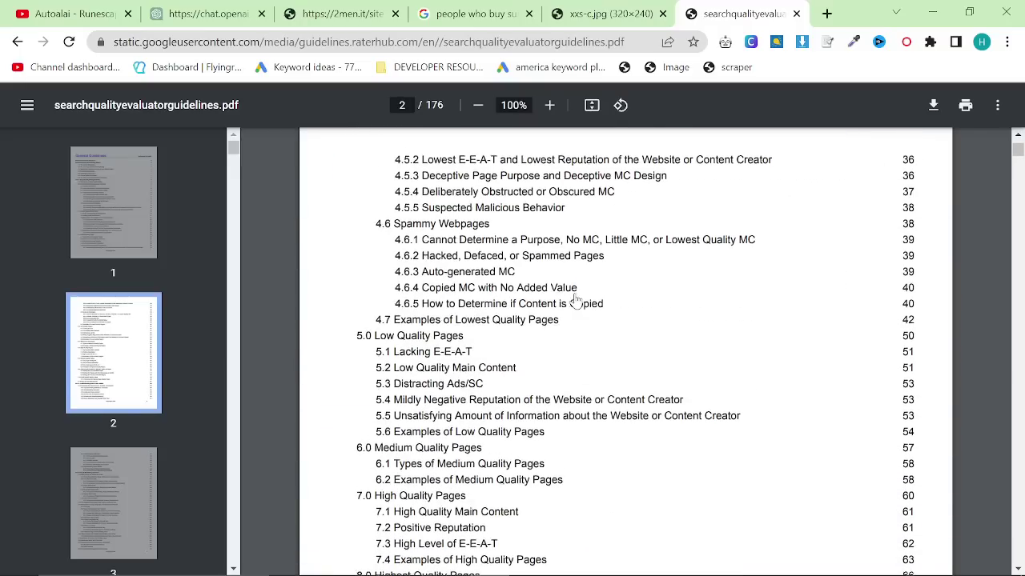
{"action": "scroll", "coordinate": [809, 248], "scroll_direction": "down", "scroll_amount": 5}
{"action": "scroll", "coordinate": [775, 216], "scroll_direction": "down", "scroll_amount": 15}
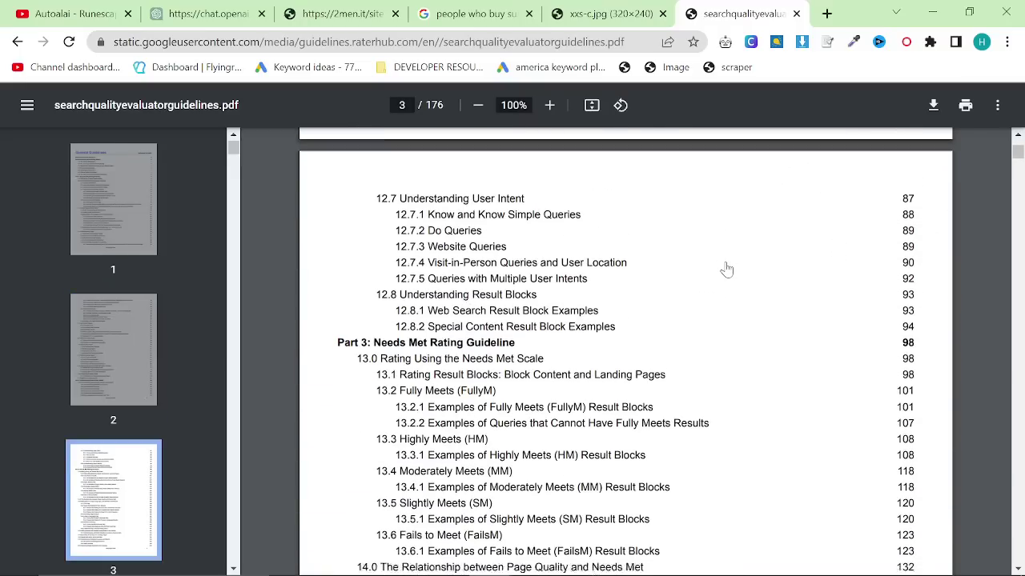
{"action": "scroll", "coordinate": [735, 258], "scroll_direction": "down", "scroll_amount": 5}
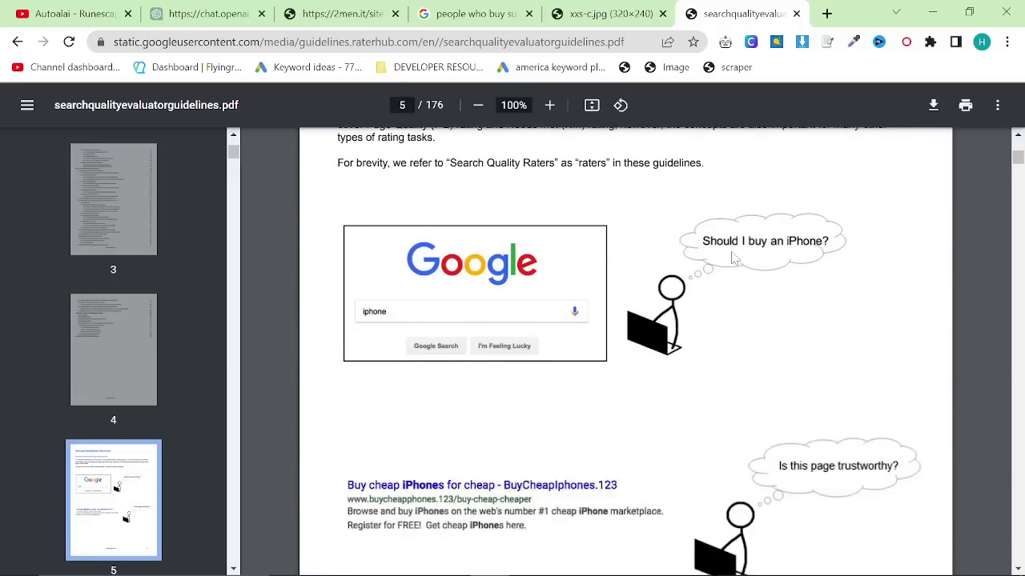
{"action": "scroll", "coordinate": [735, 258], "scroll_direction": "down", "scroll_amount": 2}
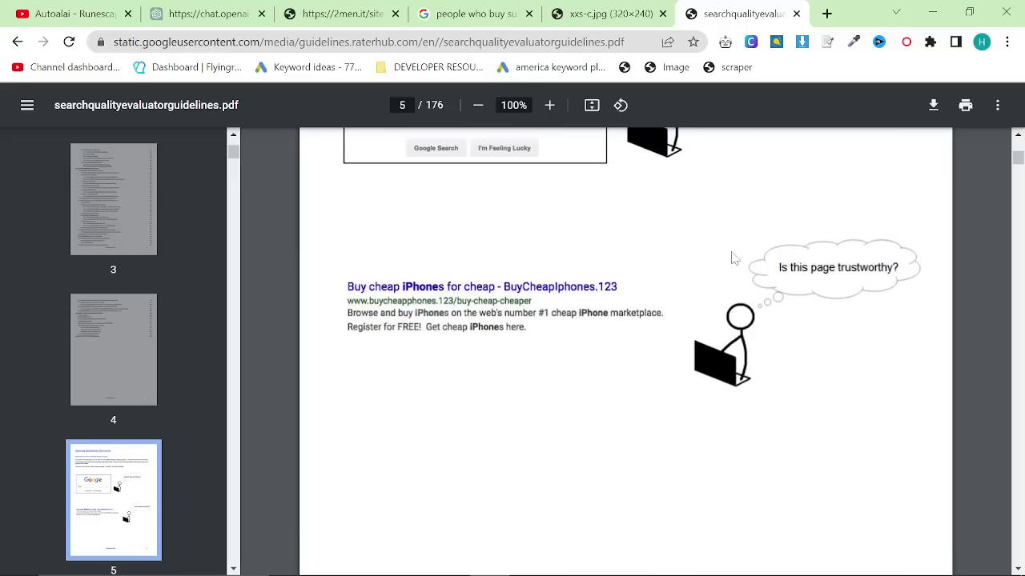
{"action": "scroll", "coordinate": [735, 258], "scroll_direction": "up", "scroll_amount": 8}
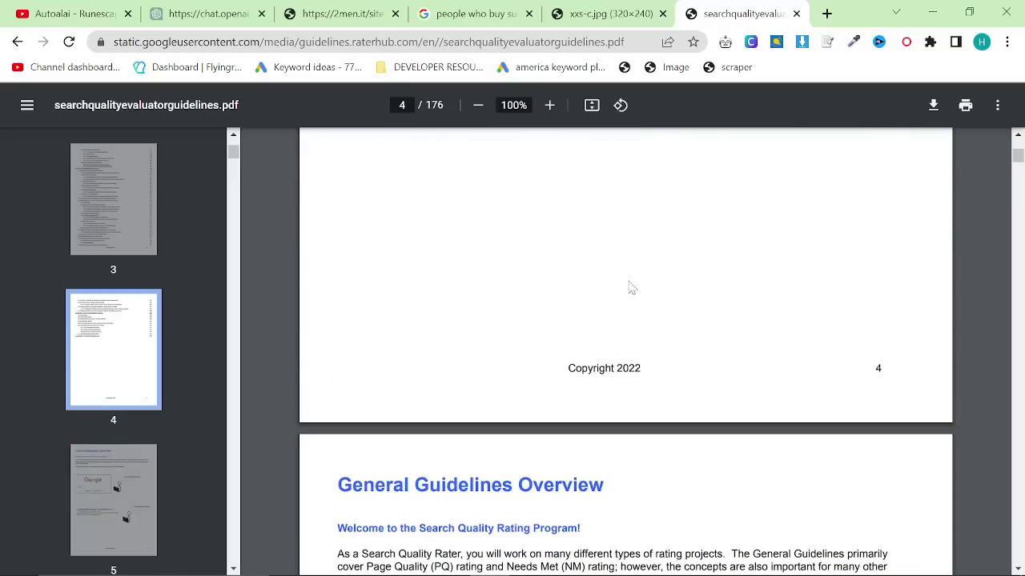
{"action": "scroll", "coordinate": [629, 286], "scroll_direction": "down", "scroll_amount": 4}
{"action": "scroll", "coordinate": [723, 338], "scroll_direction": "down", "scroll_amount": 9}
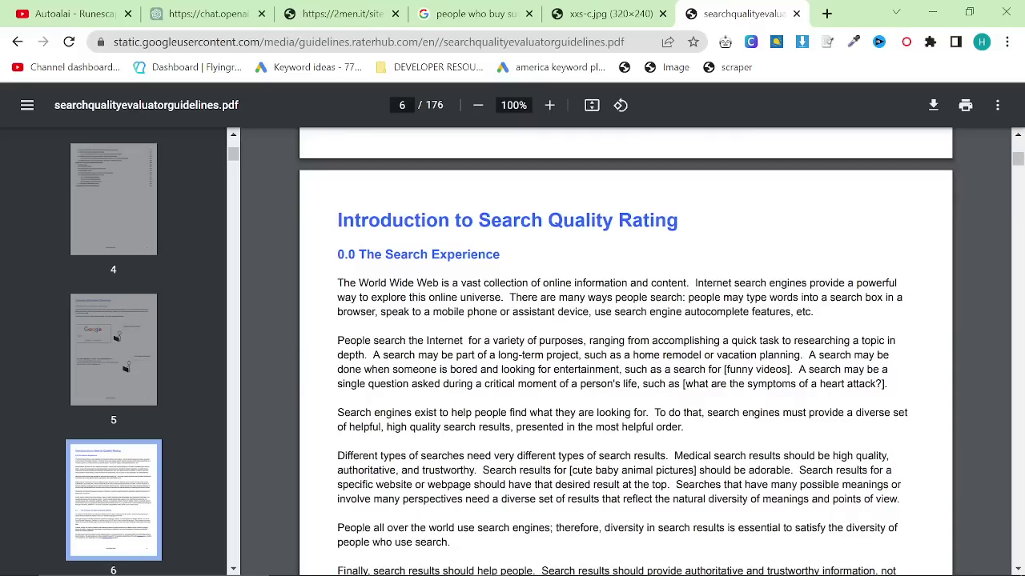
{"action": "scroll", "coordinate": [626, 352], "scroll_direction": "down", "scroll_amount": 3}
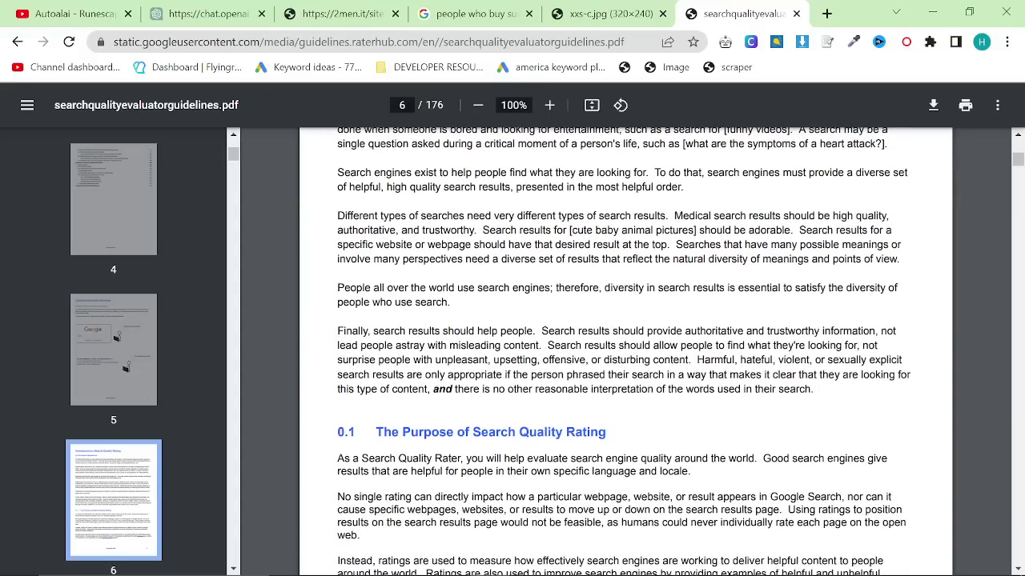
{"action": "scroll", "coordinate": [625, 353], "scroll_direction": "down", "scroll_amount": 8}
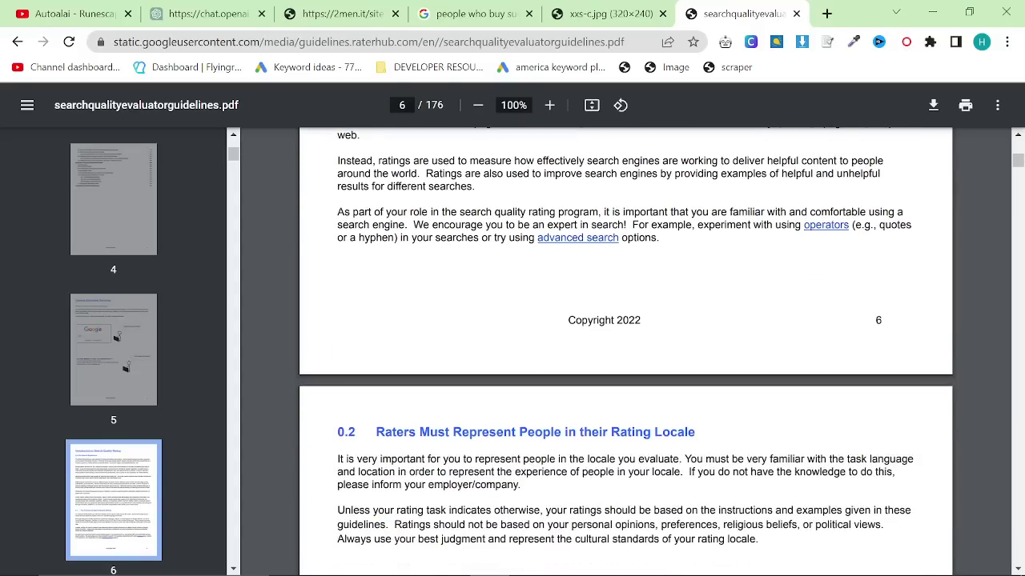
{"action": "scroll", "coordinate": [732, 336], "scroll_direction": "down", "scroll_amount": 4}
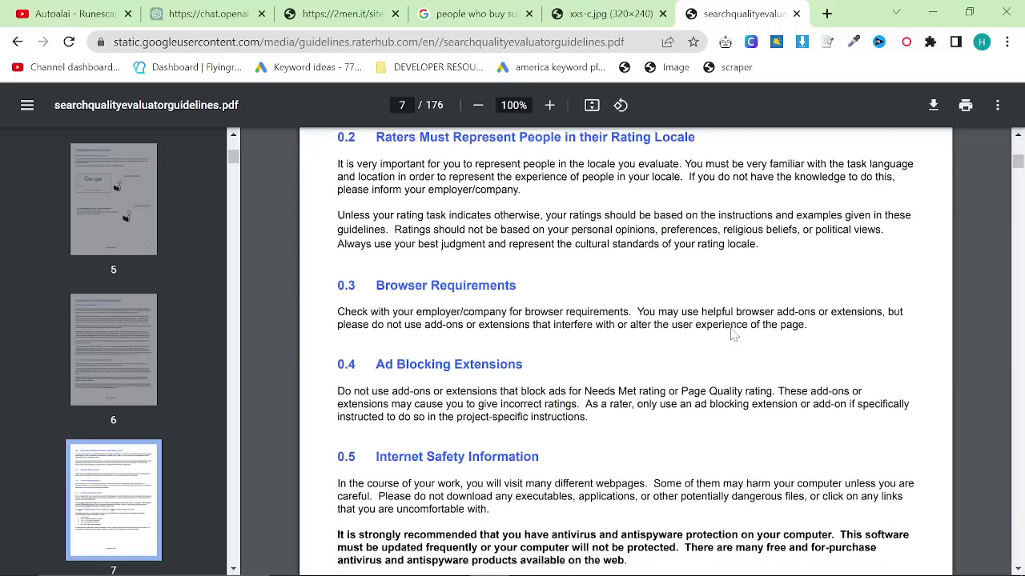
{"action": "scroll", "coordinate": [551, 358], "scroll_direction": "down", "scroll_amount": 5}
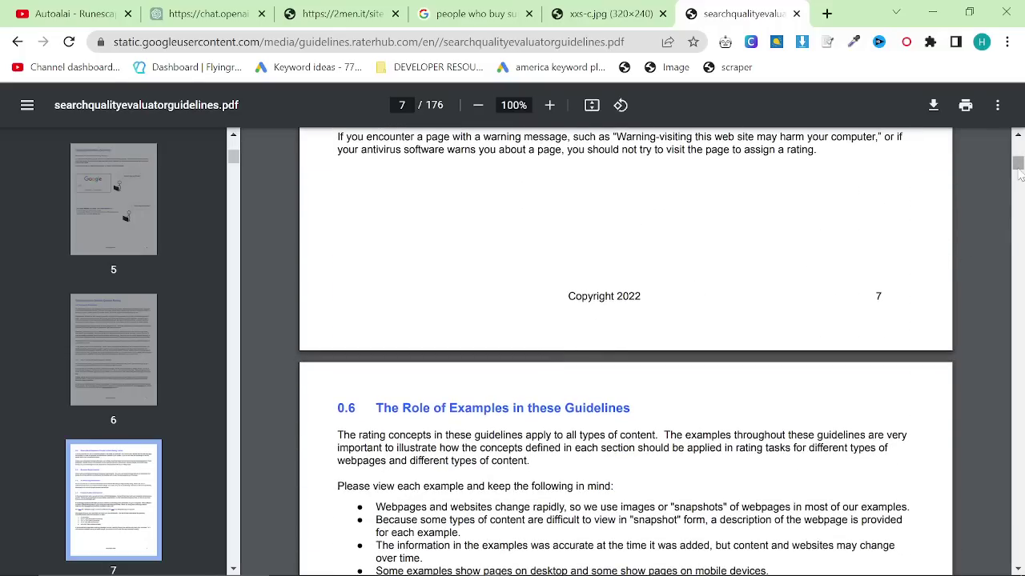
{"action": "left_click_drag", "start_coordinate": [1016, 168], "coordinate": [1010, 531]}
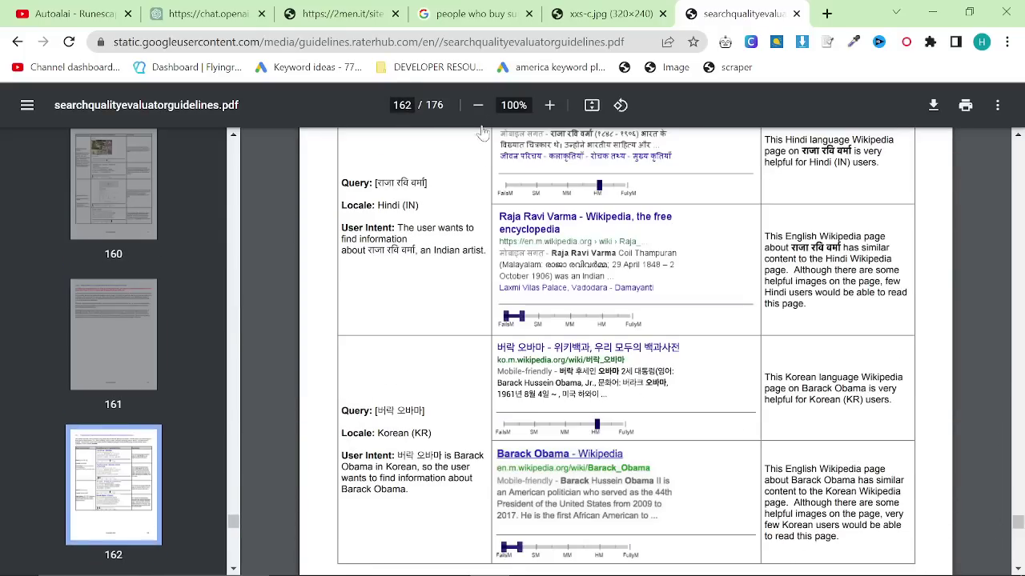
Go to the ChatGPT tab, choose the GPT-4 plugins model, and check which plugins are enabled
{"action": "left_click", "coordinate": [212, 14]}
{"action": "scroll", "coordinate": [444, 240], "scroll_direction": "up", "scroll_amount": 10}
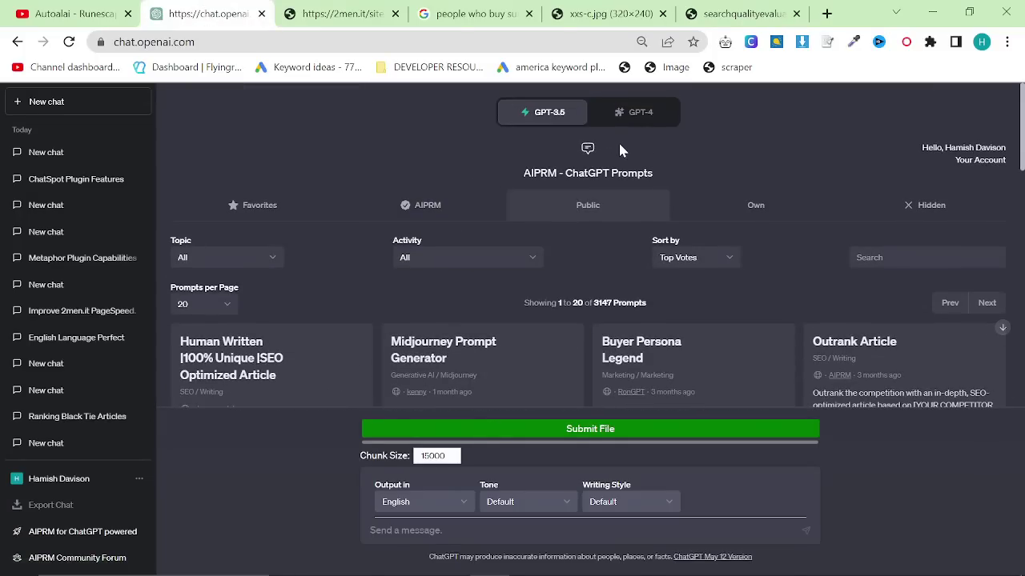
{"action": "left_click", "coordinate": [634, 112]}
{"action": "mouse_move", "coordinate": [632, 120]}
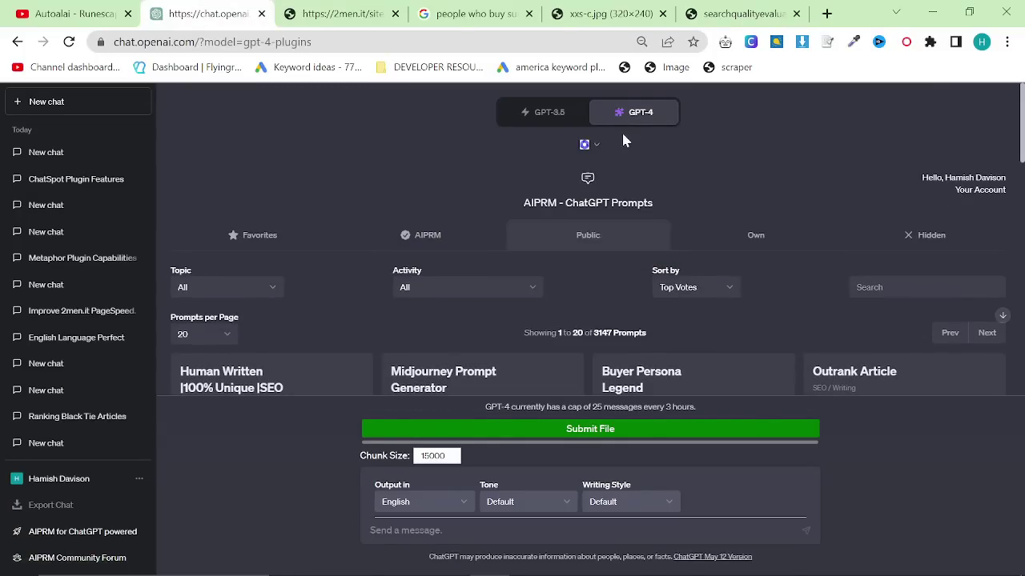
{"action": "left_click", "coordinate": [590, 145]}
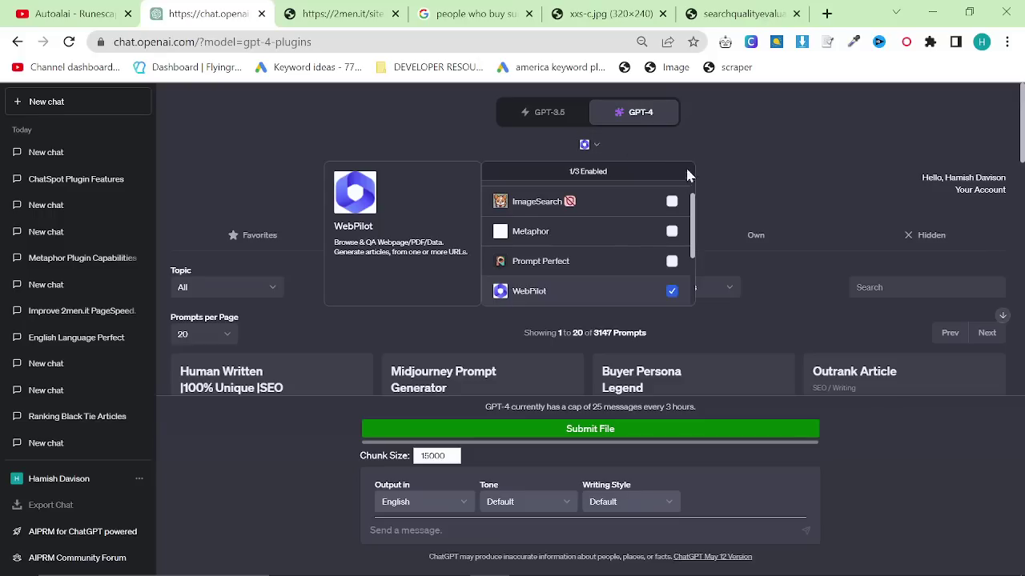
{"action": "scroll", "coordinate": [628, 245], "scroll_direction": "up", "scroll_amount": 1}
{"action": "scroll", "coordinate": [629, 246], "scroll_direction": "down", "scroll_amount": 2}
{"action": "left_click", "coordinate": [659, 120]}
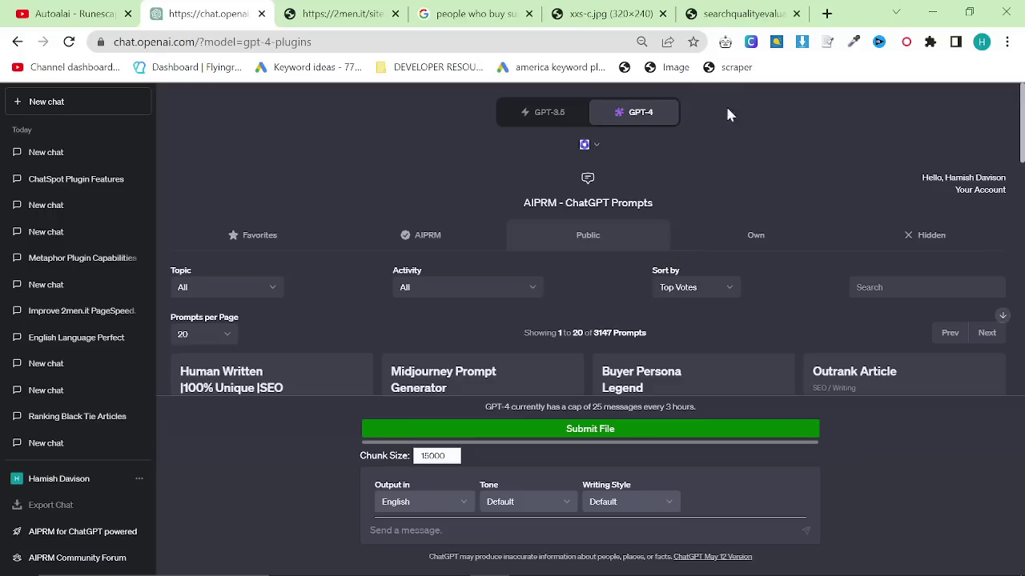
{"action": "left_click", "coordinate": [604, 149]}
Send a prompt asking to read the searchqualityevaluatorguidelines.pdf URL "and summarize the main points for ranking on Google, including technical, on-page, etc"
{"action": "left_click", "coordinate": [473, 551]}
{"action": "type", "text": "Please read this pdf"}
{"action": "type", "text": "https://static.googleusercontent.com/media/guidelines.raterhub.com/en//searchqualityevaluatorguidelines.pdf"}
{"action": "type", "text": "and"}
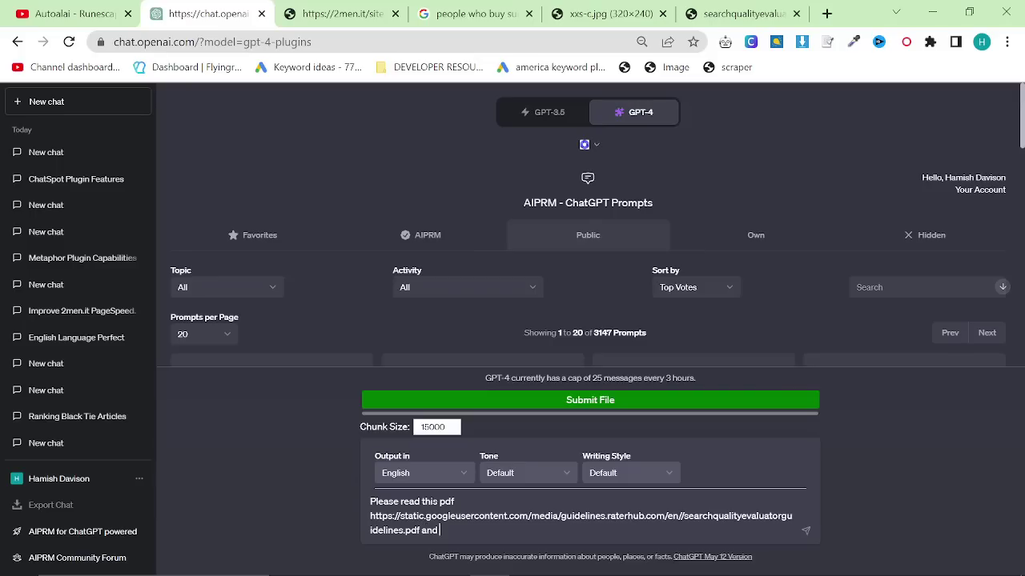
{"action": "type", "text": " summarize the main points for ranking "}
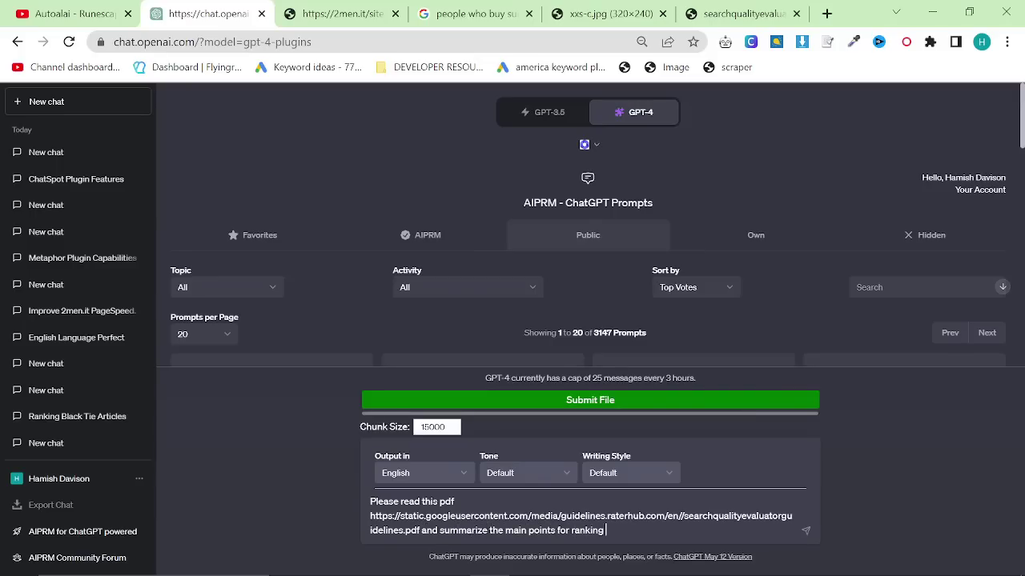
{"action": "type", "text": "on Google, including technical,"}
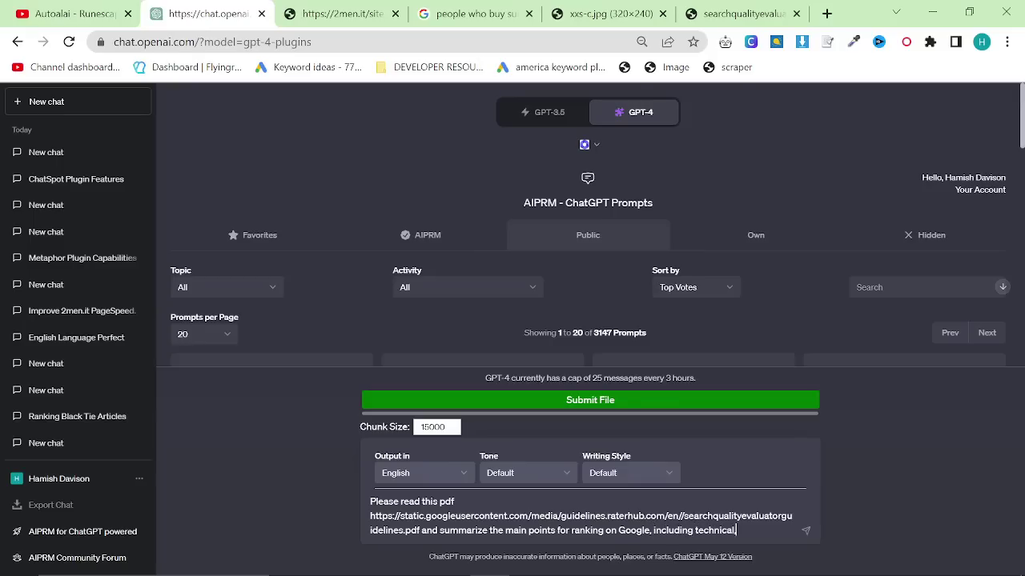
{"action": "type", "text": " on-page, etc"}
{"action": "key", "text": "Return"}
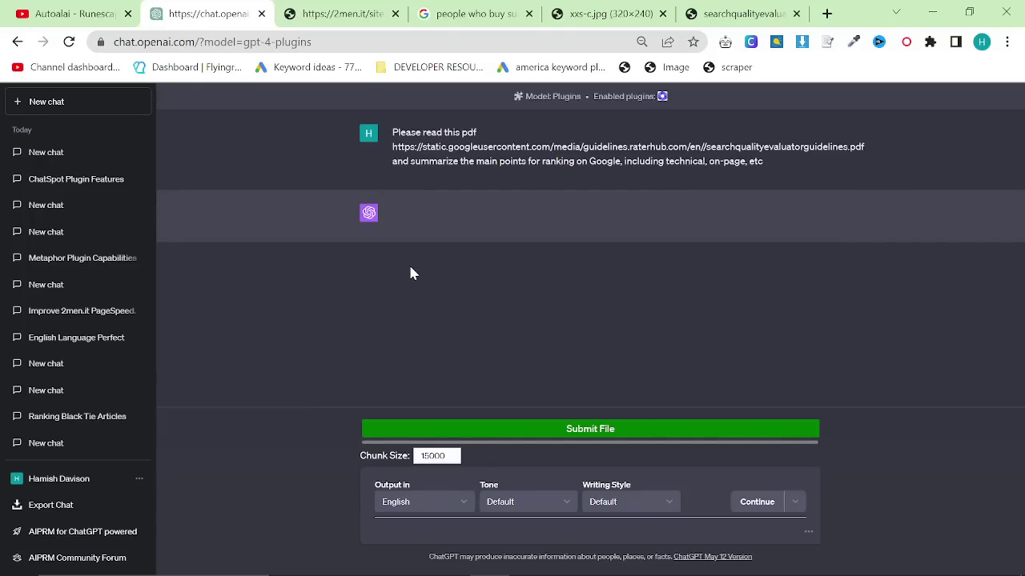
Move the guidelines PDF tab directly after the ChatGPT tab, then return to the chat
{"action": "left_click", "coordinate": [429, 148]}
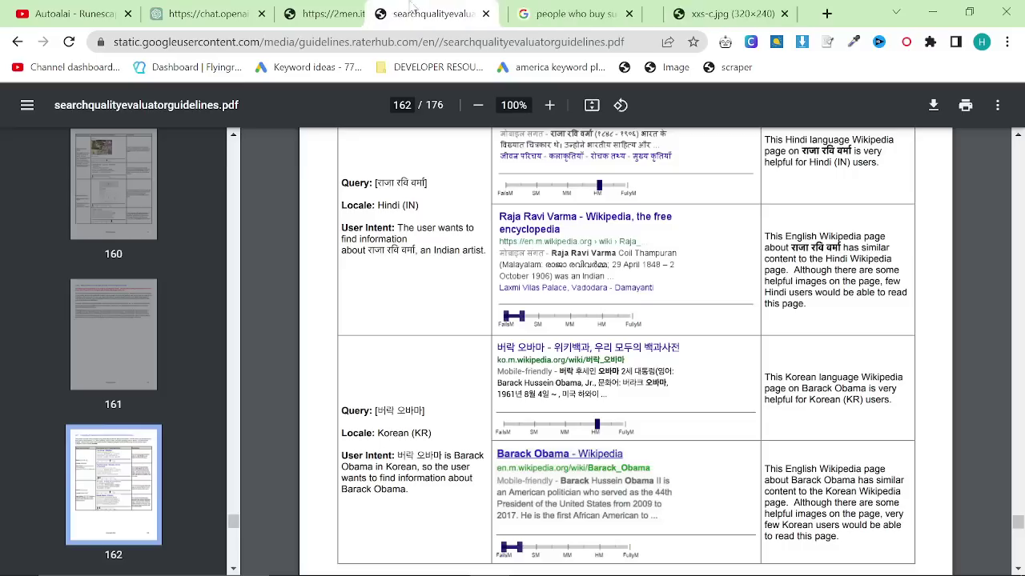
{"action": "scroll", "coordinate": [520, 280], "scroll_direction": "down", "scroll_amount": 4}
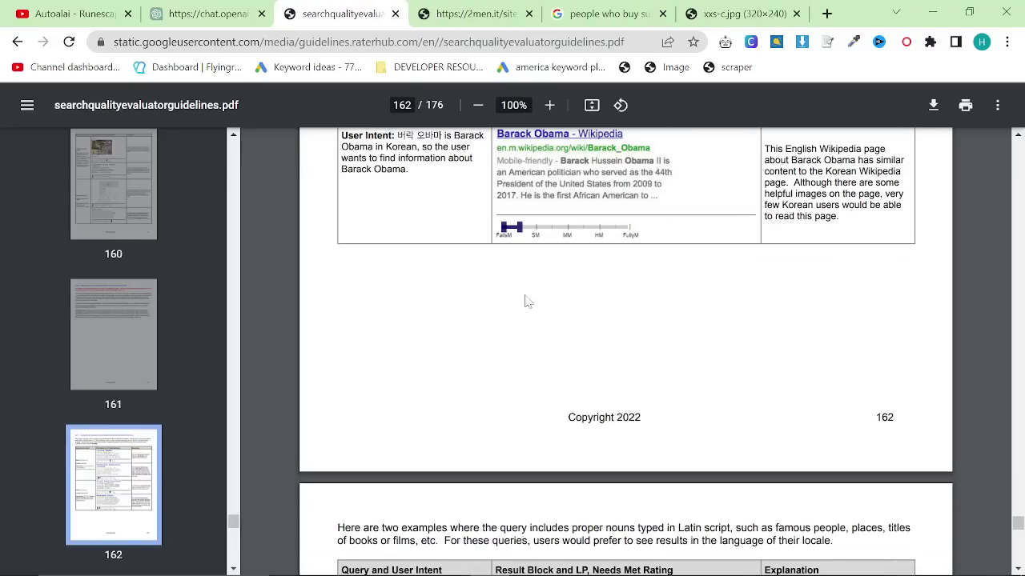
{"action": "scroll", "coordinate": [521, 300], "scroll_direction": "up", "scroll_amount": 1}
{"action": "key", "text": "ctrl+shift+Tab"}
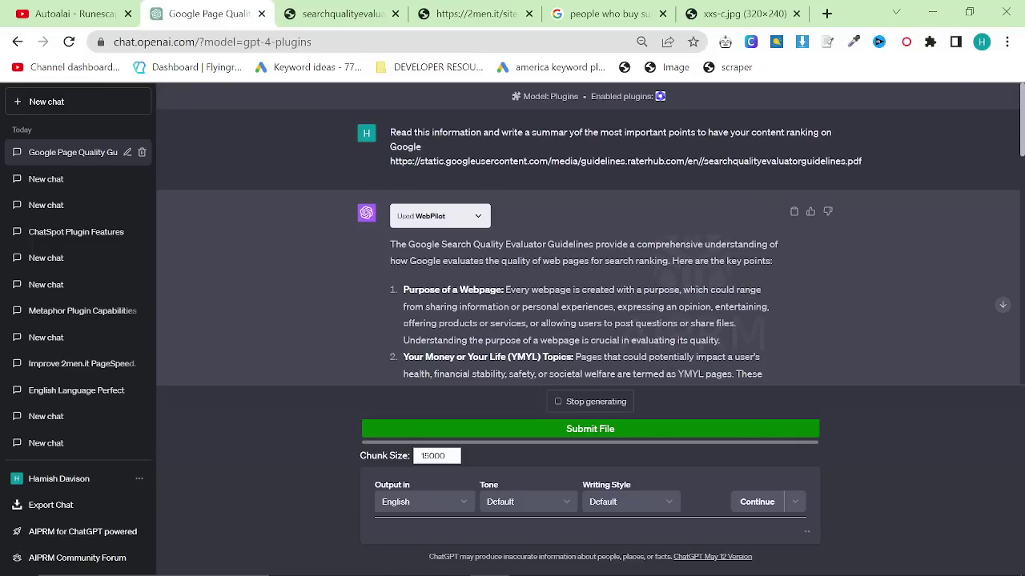
Read the "Purpose of a Webpage" and "Your Money or Your Life (YMYL) Topics" points in the ChatGPT summary, highlighting each passage
{"action": "scroll", "coordinate": [679, 276], "scroll_direction": "down", "scroll_amount": 1}
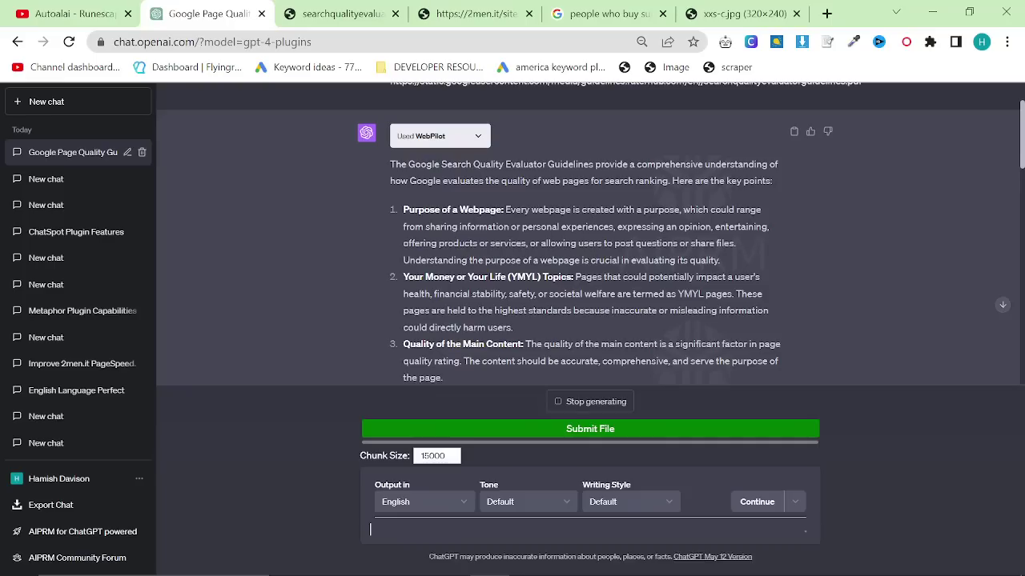
{"action": "left_click_drag", "start_coordinate": [671, 227], "coordinate": [755, 237]}
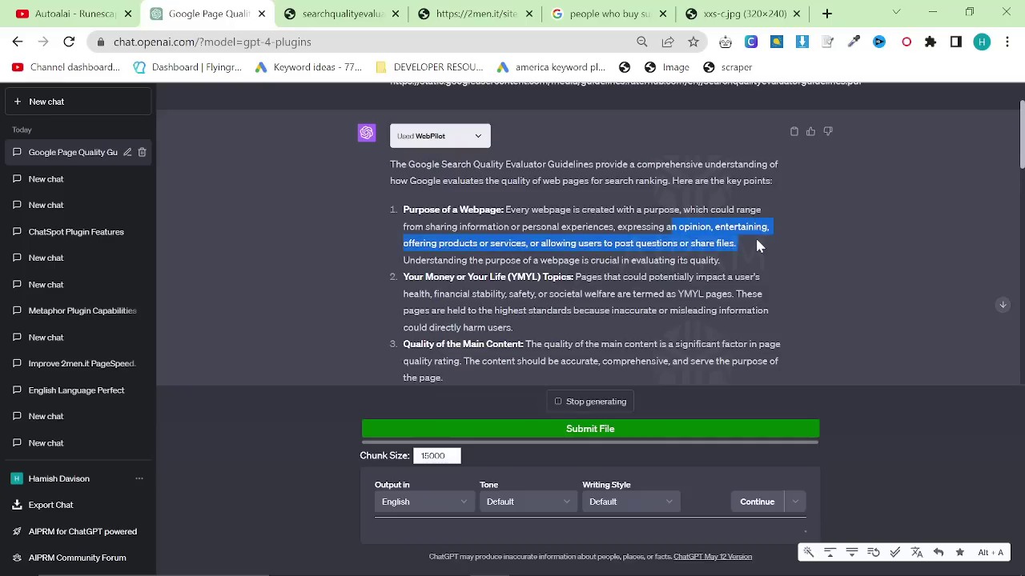
{"action": "left_click", "coordinate": [755, 237]}
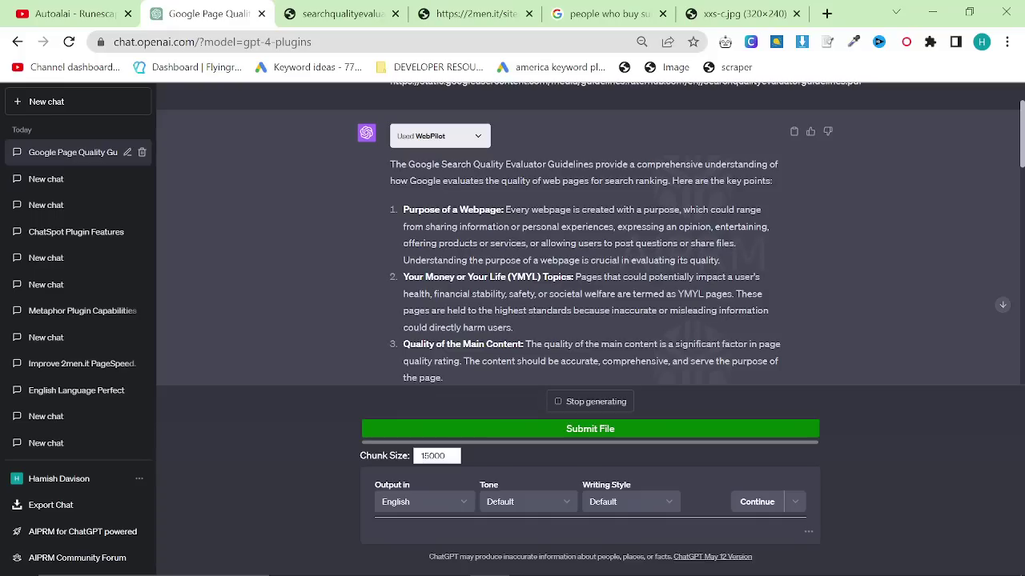
{"action": "left_click_drag", "start_coordinate": [484, 260], "coordinate": [441, 199]}
{"action": "left_click", "coordinate": [730, 266]}
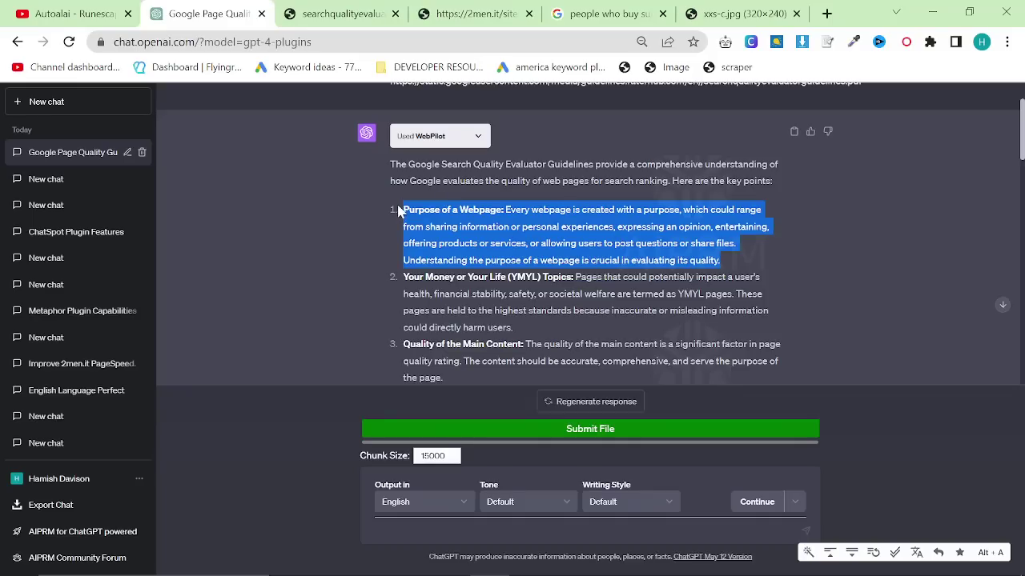
{"action": "mouse_move", "coordinate": [832, 526]}
{"action": "left_click", "coordinate": [410, 292]}
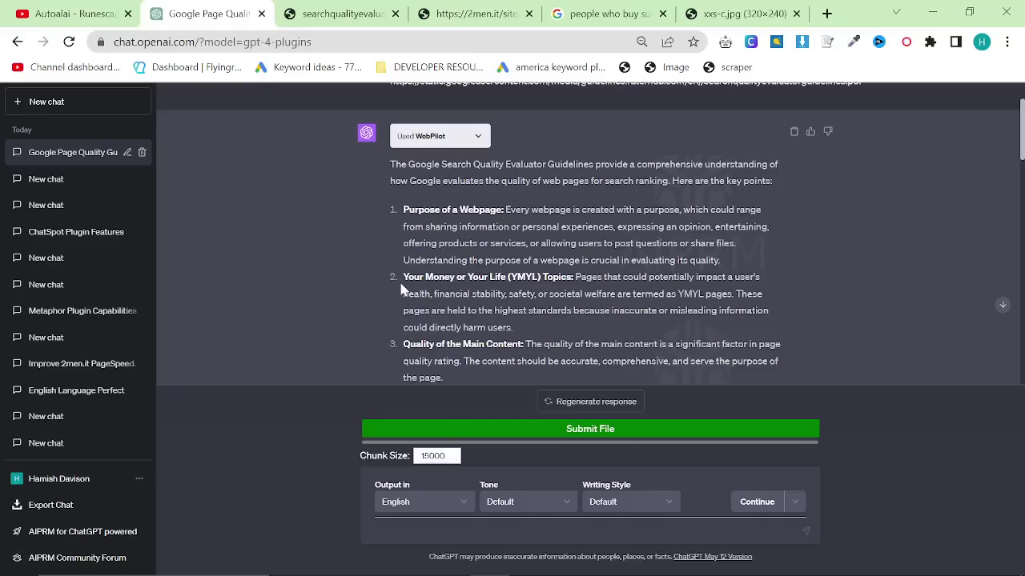
{"action": "left_click_drag", "start_coordinate": [402, 280], "coordinate": [512, 327]}
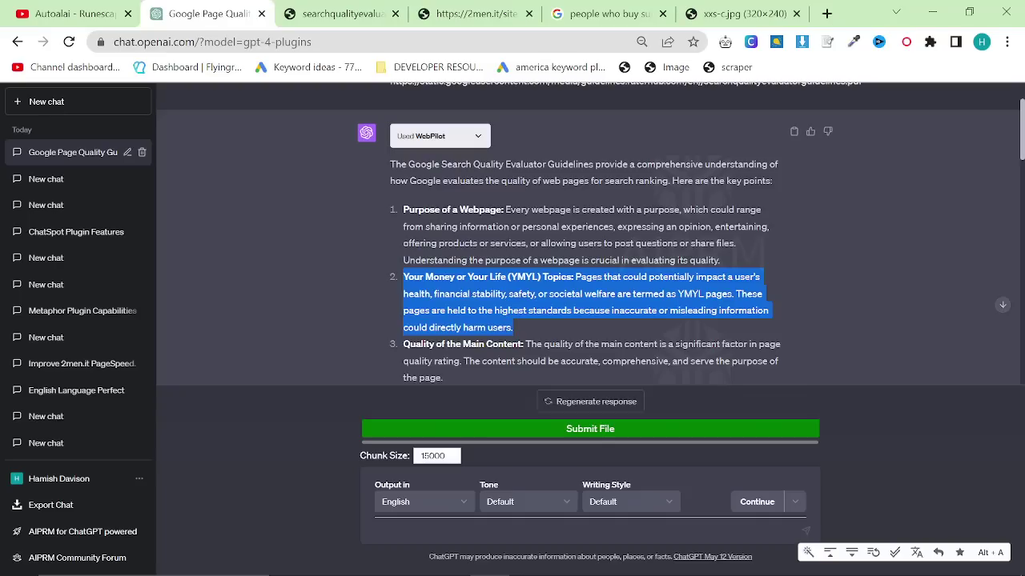
{"action": "left_click", "coordinate": [655, 284]}
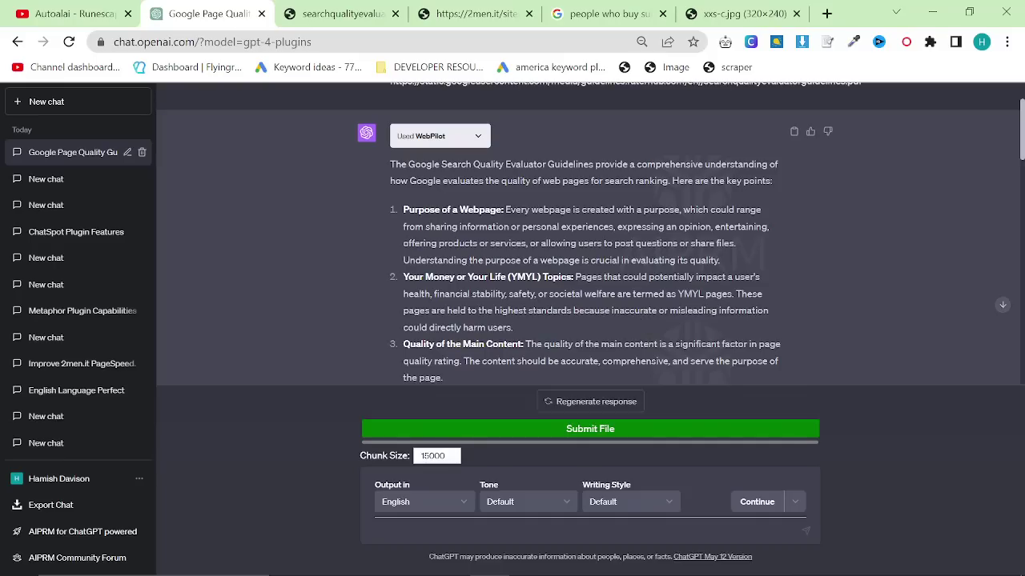
Read on from the "Your Money or Your Life (YMYL) Topics" point to "Reputation of the Website and Content Creators", highlighting passages
{"action": "scroll", "coordinate": [592, 290], "scroll_direction": "down", "scroll_amount": 1}
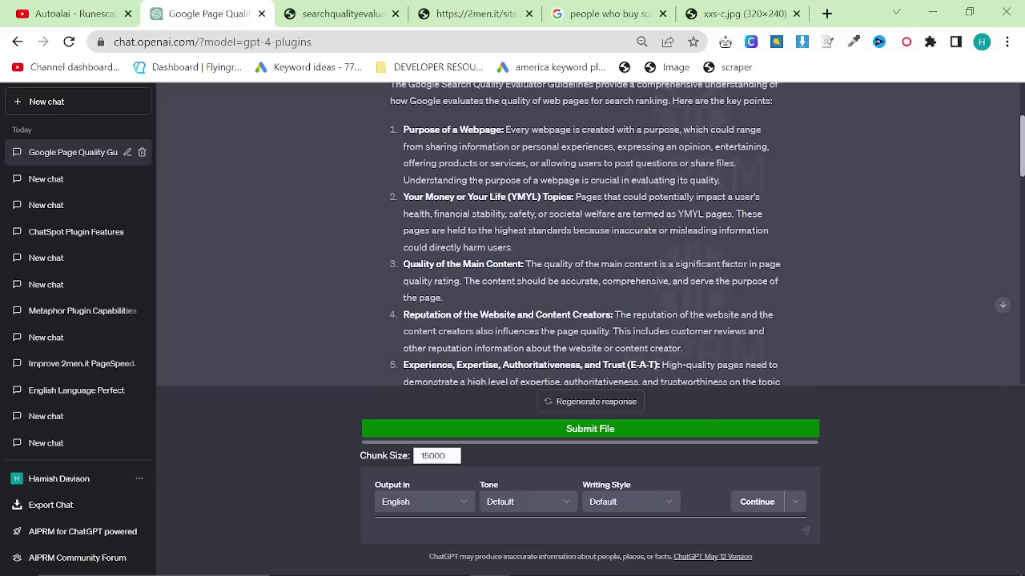
{"action": "left_click_drag", "start_coordinate": [522, 244], "coordinate": [402, 197]}
{"action": "left_click", "coordinate": [442, 214]}
{"action": "scroll", "coordinate": [533, 216], "scroll_direction": "down", "scroll_amount": 1}
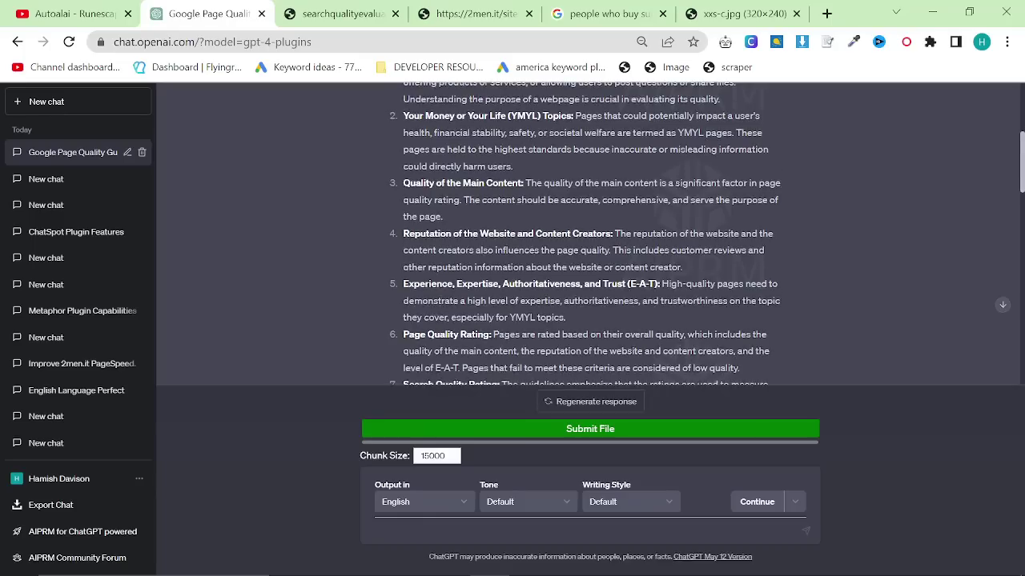
{"action": "scroll", "coordinate": [541, 217], "scroll_direction": "down", "scroll_amount": 1}
{"action": "mouse_move", "coordinate": [407, 154]}
{"action": "left_mouse_down"}
{"action": "mouse_move", "coordinate": [680, 189]}
{"action": "mouse_move", "coordinate": [412, 152]}
{"action": "left_mouse_up"}
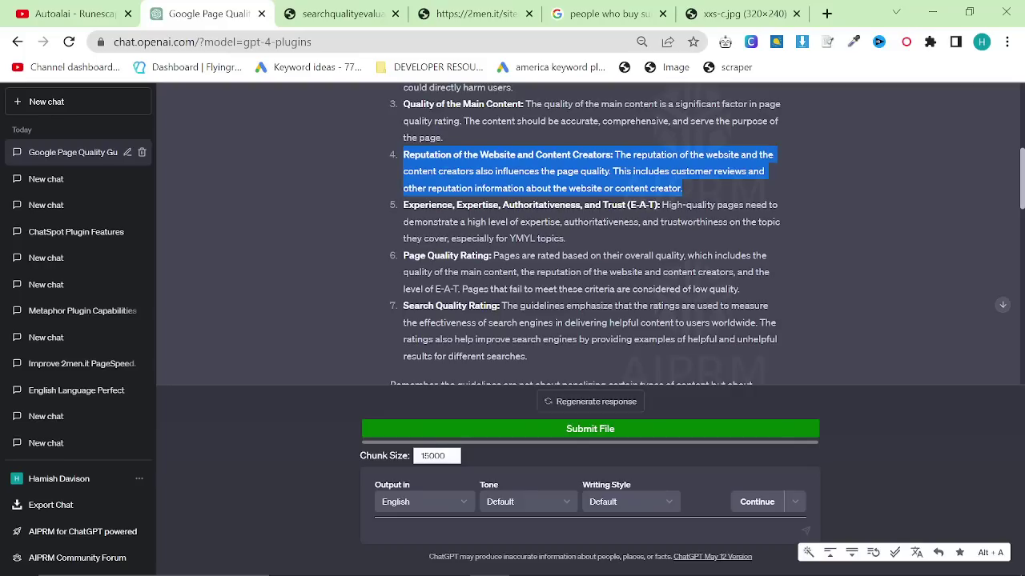
{"action": "left_click_drag", "start_coordinate": [686, 188], "coordinate": [404, 153]}
{"action": "left_click", "coordinate": [404, 153]}
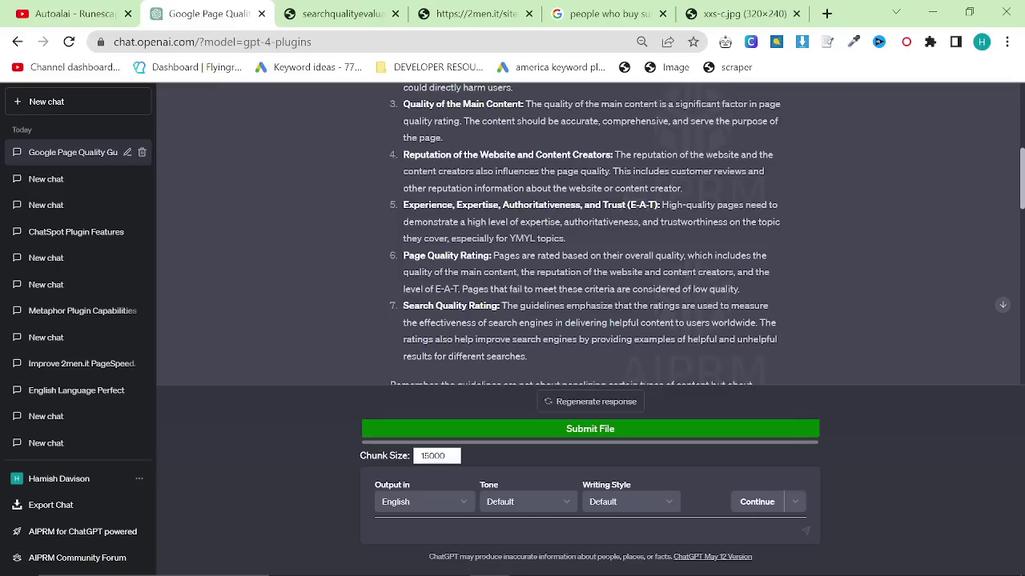
Read the "Experience, Expertise, Authoritativeness, and Trust (E-A-T)" point, then highlight it together with the main-content quality and reputation points
{"action": "left_click_drag", "start_coordinate": [662, 205], "coordinate": [560, 222]}
{"action": "left_click", "coordinate": [562, 221]}
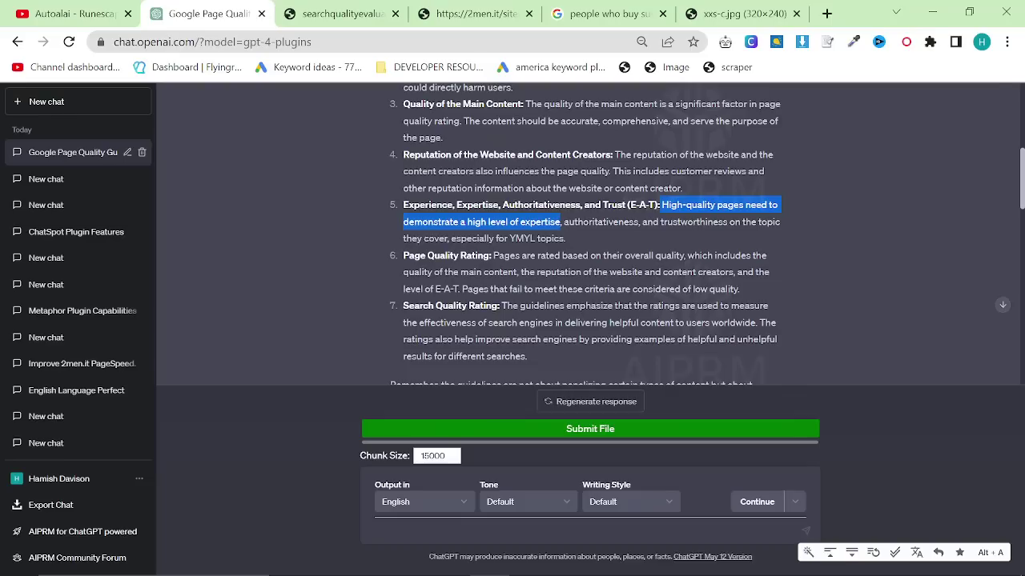
{"action": "left_click_drag", "start_coordinate": [453, 155], "coordinate": [613, 154]}
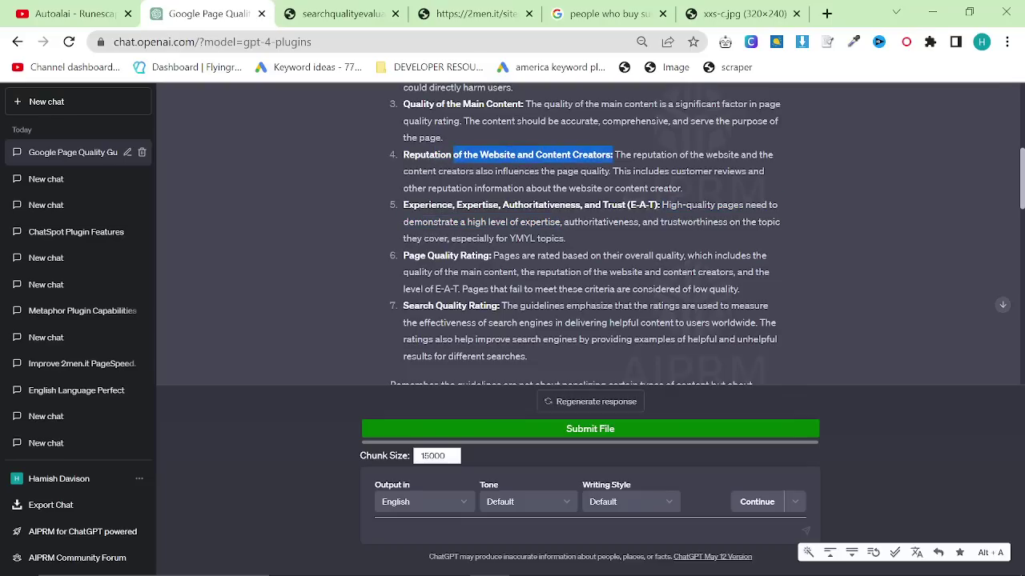
{"action": "left_click_drag", "start_coordinate": [404, 156], "coordinate": [613, 243]}
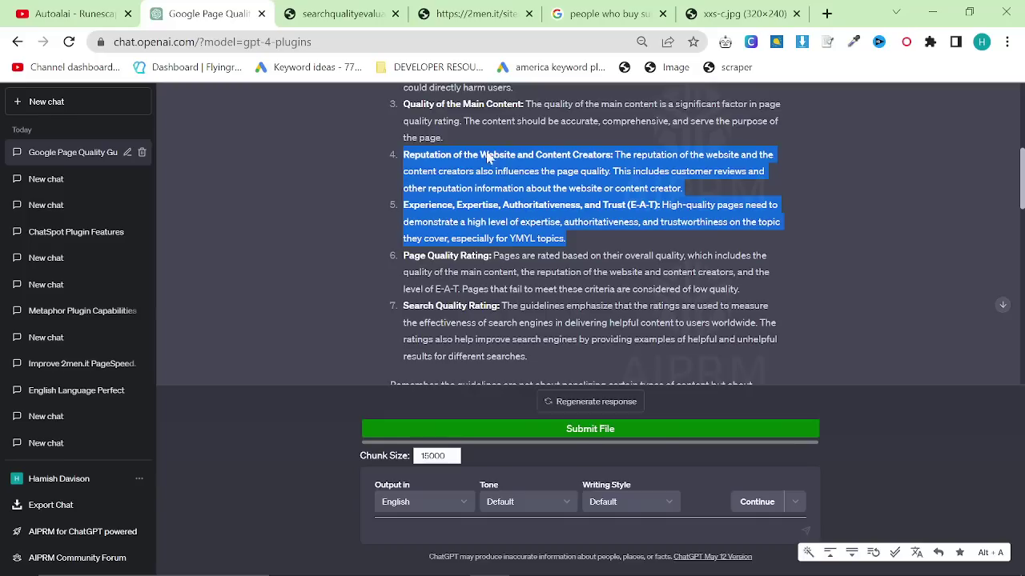
{"action": "left_click_drag", "start_coordinate": [403, 104], "coordinate": [576, 238]}
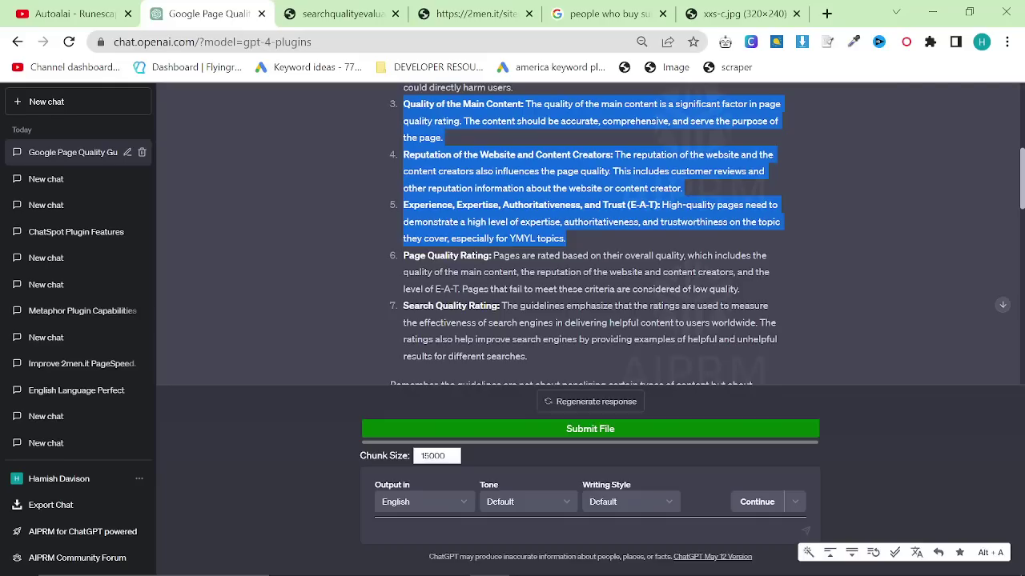
Read the rest of the summary and examine the follow-up prompt "Can you go into more detail about on-page ranking factors" with its answer
{"action": "scroll", "coordinate": [590, 232], "scroll_direction": "down", "scroll_amount": 1}
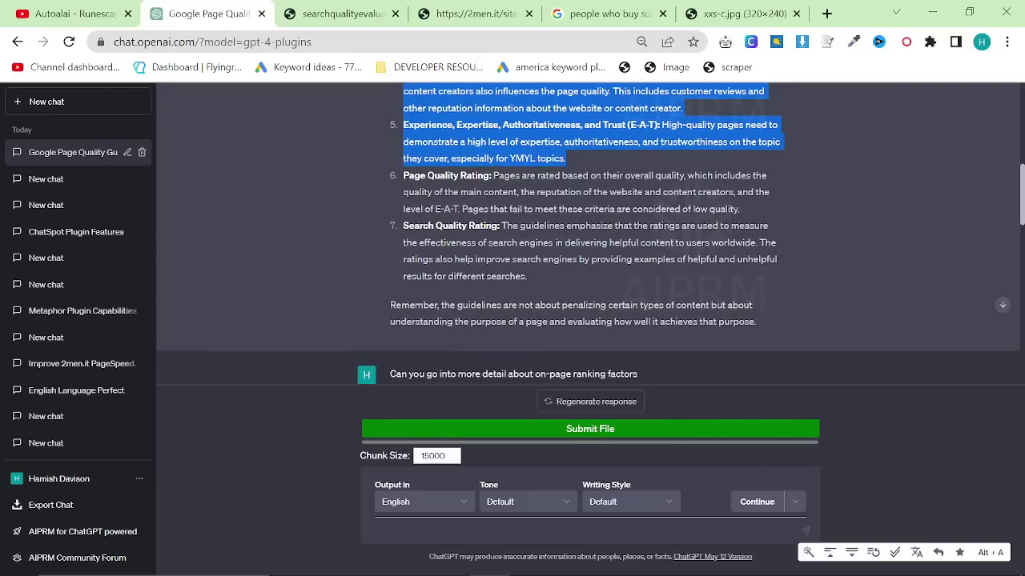
{"action": "scroll", "coordinate": [545, 296], "scroll_direction": "up", "scroll_amount": 5}
{"action": "scroll", "coordinate": [541, 289], "scroll_direction": "down", "scroll_amount": 8}
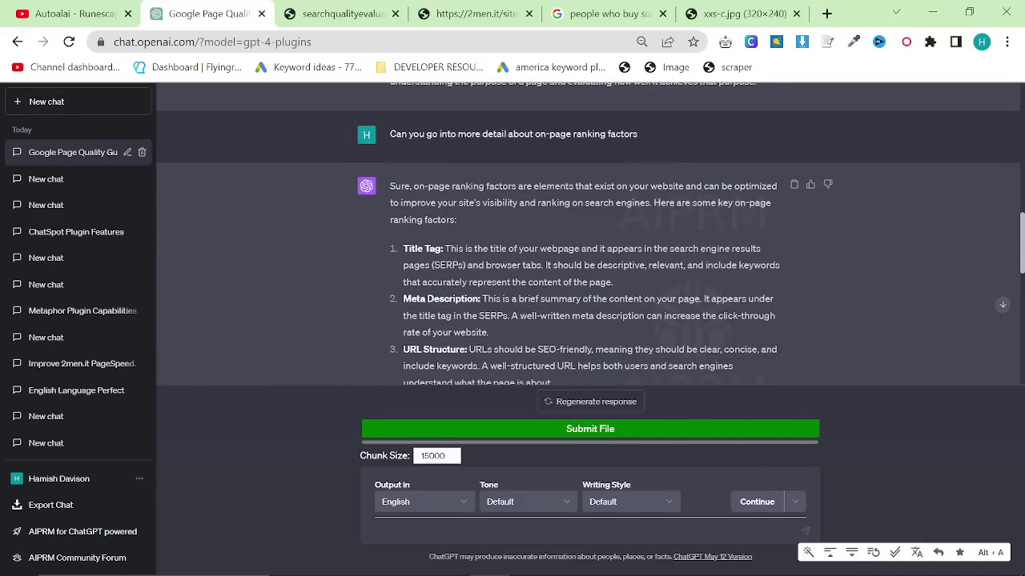
{"action": "scroll", "coordinate": [474, 236], "scroll_direction": "up", "scroll_amount": 2}
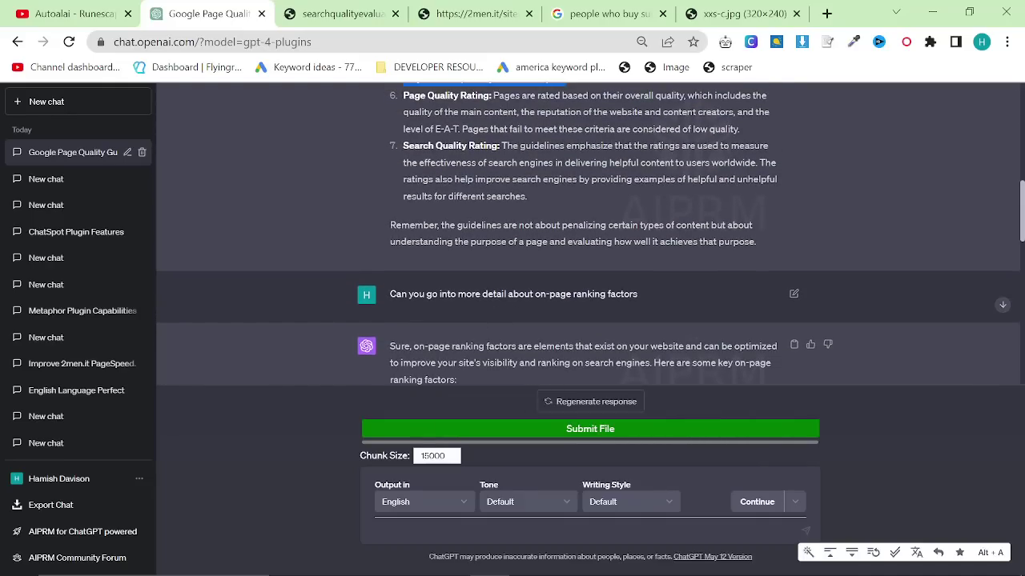
{"action": "triple_click", "coordinate": [512, 294]}
{"action": "left_click", "coordinate": [512, 294]}
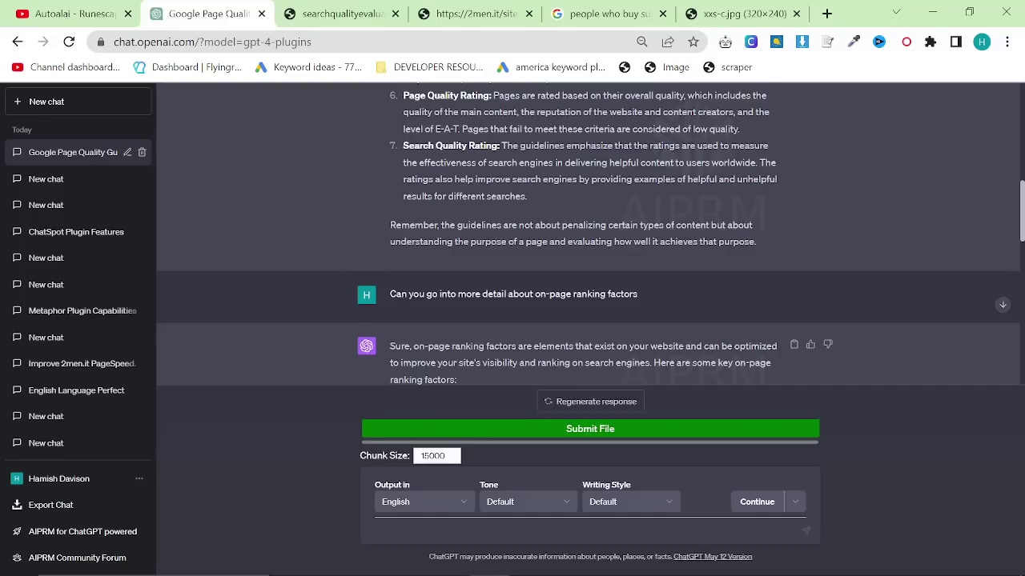
{"action": "scroll", "coordinate": [492, 228], "scroll_direction": "down", "scroll_amount": 3}
{"action": "scroll", "coordinate": [480, 247], "scroll_direction": "up", "scroll_amount": 2}
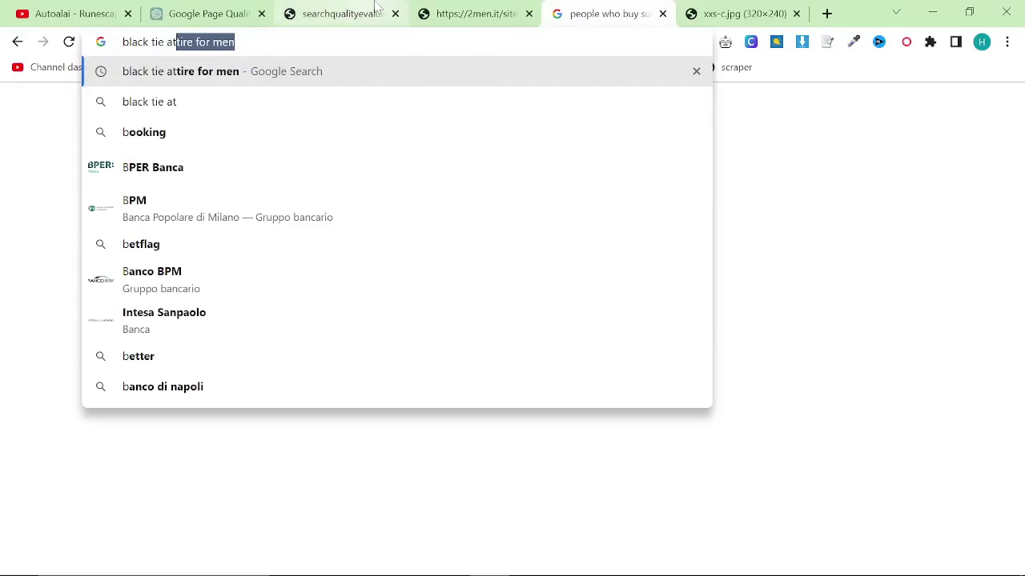
Search Google for "black tie attire for men" and open British GQ's "Black tie dress code explained" before returning to the ChatGPT tab
{"action": "key", "text": "Return"}
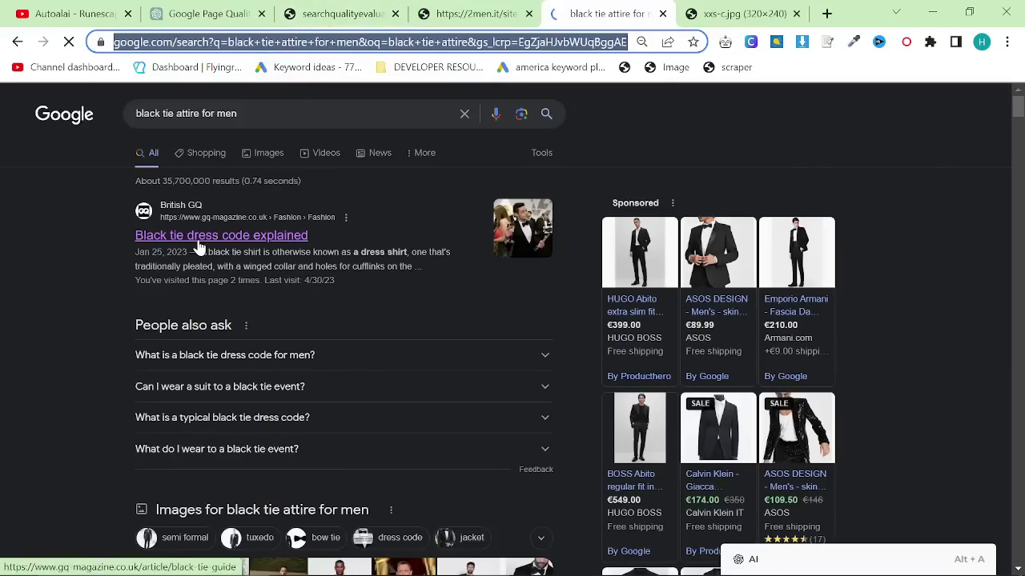
{"action": "left_click", "coordinate": [186, 244]}
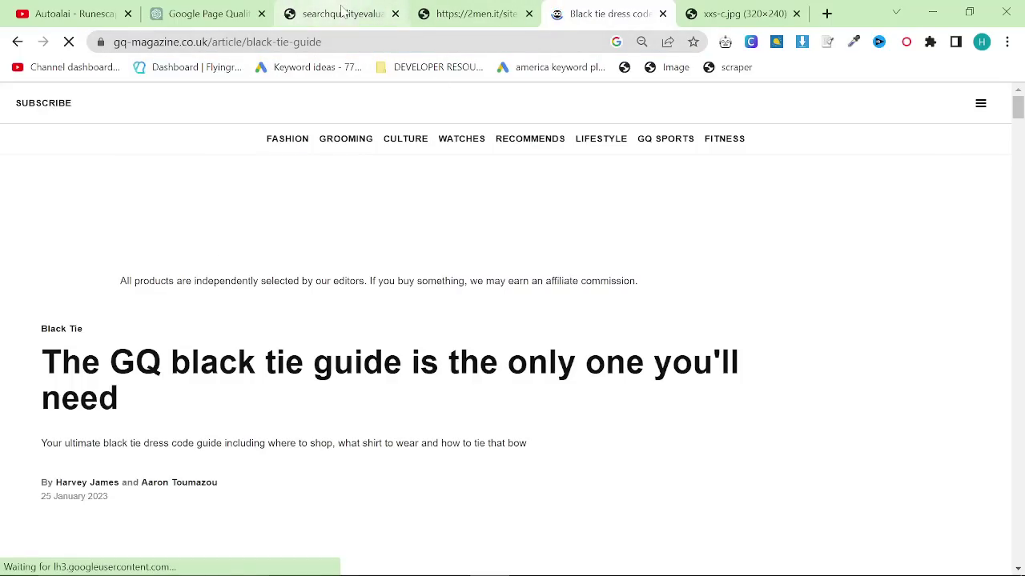
{"action": "left_click", "coordinate": [224, 14]}
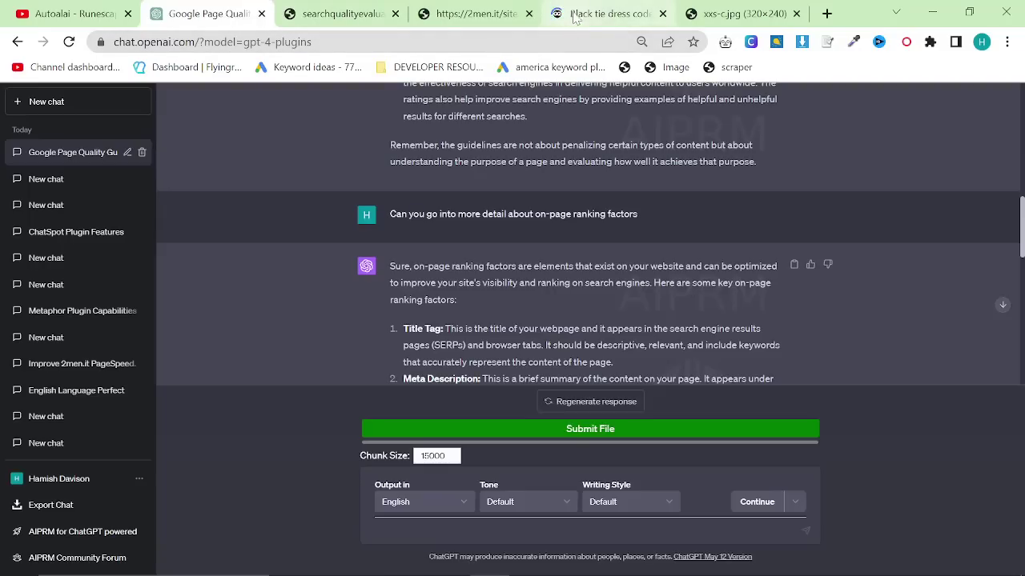
{"action": "mouse_move", "coordinate": [588, 9]}
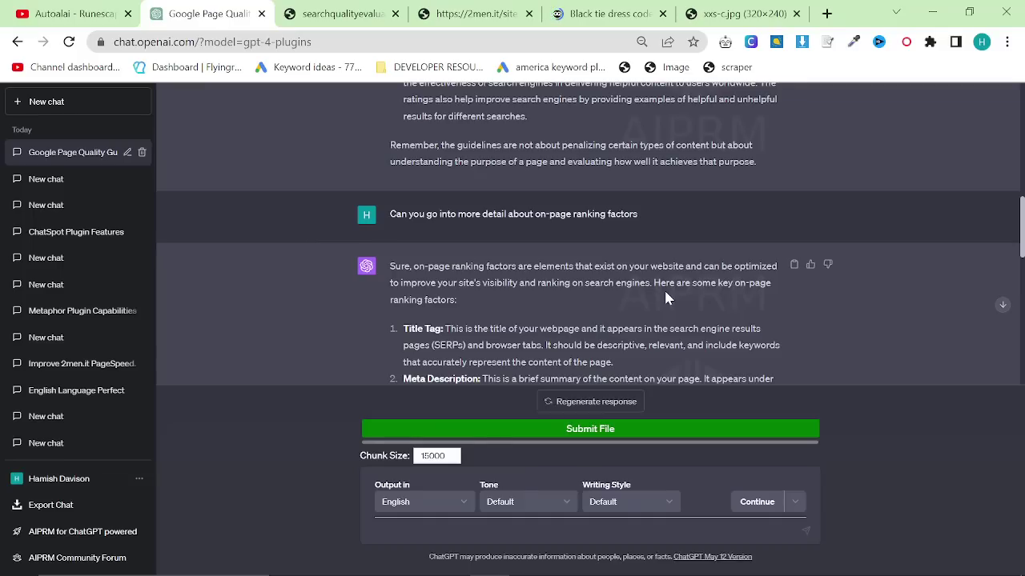
Go back from the GQ article to the Google results and examine the top result's title as a title tag example
{"action": "left_click", "coordinate": [608, 14]}
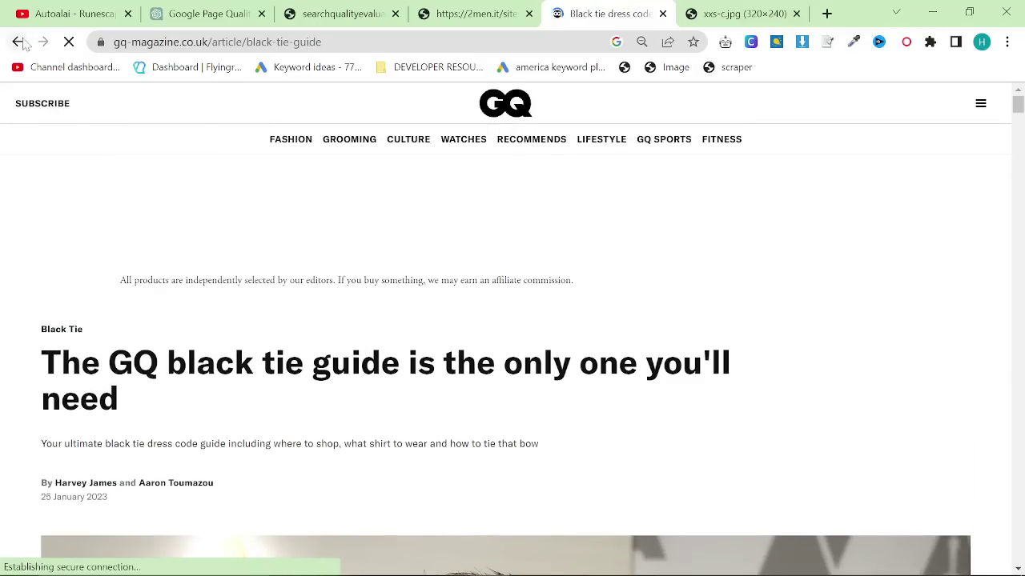
{"action": "key", "text": "alt+Left"}
{"action": "left_click_drag", "start_coordinate": [134, 235], "coordinate": [257, 241]}
{"action": "left_click", "coordinate": [41, 242]}
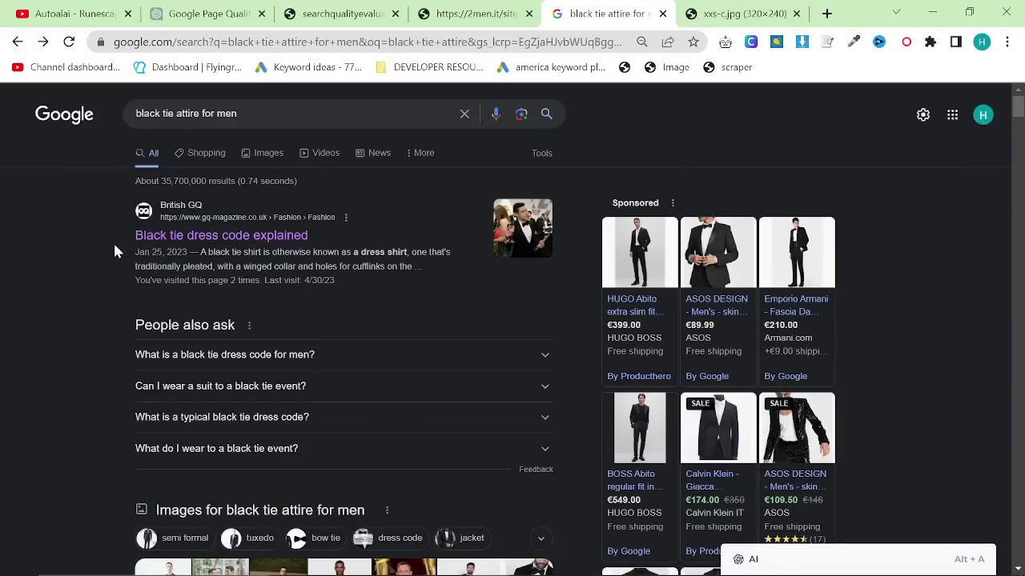
Look through the titles and descriptions of the remaining Google results for "black tie attire for men"
{"action": "scroll", "coordinate": [112, 238], "scroll_direction": "down", "scroll_amount": 1}
{"action": "scroll", "coordinate": [116, 246], "scroll_direction": "down", "scroll_amount": 10}
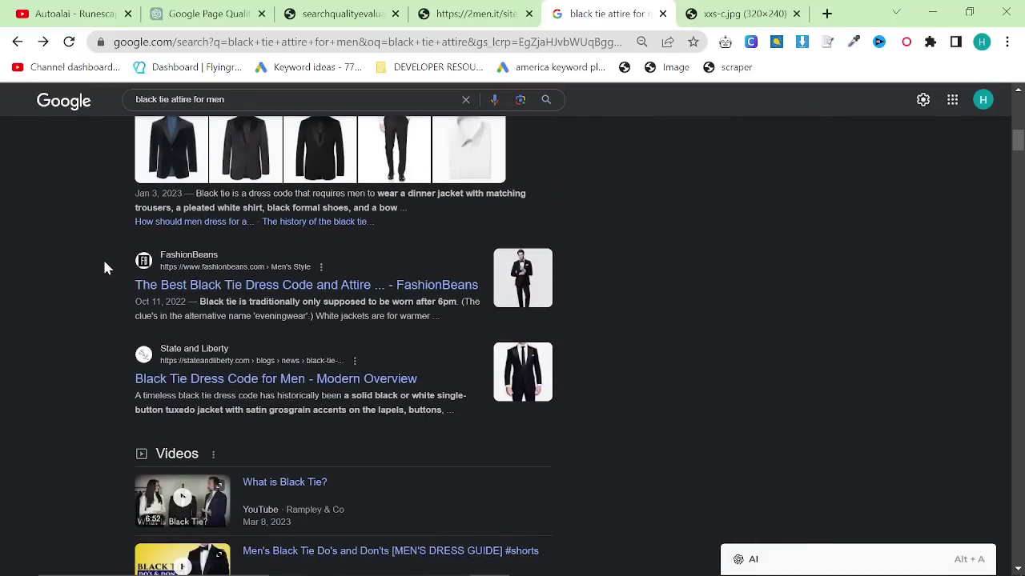
{"action": "scroll", "coordinate": [108, 267], "scroll_direction": "down", "scroll_amount": 7}
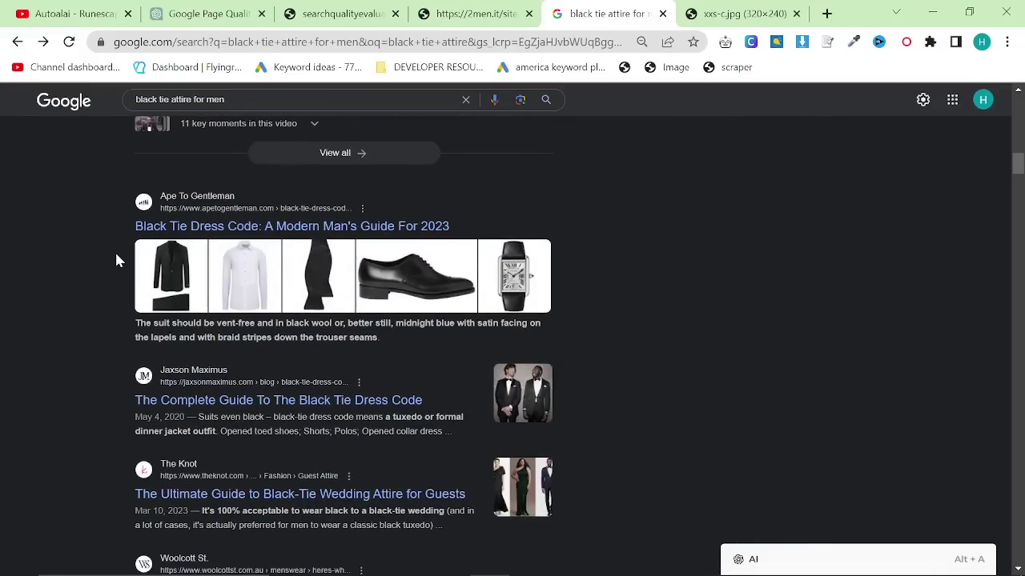
{"action": "scroll", "coordinate": [116, 260], "scroll_direction": "down", "scroll_amount": 5}
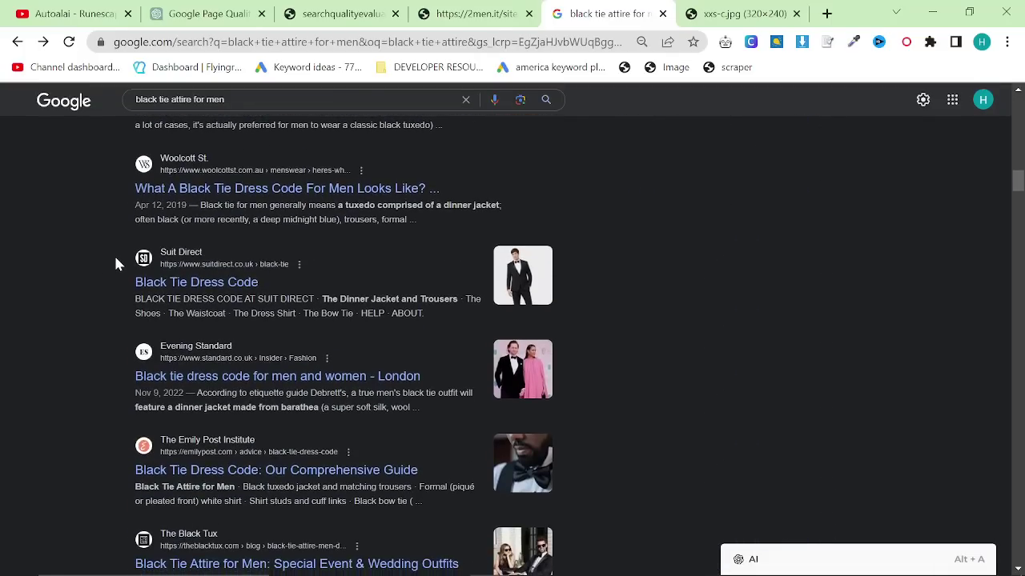
{"action": "scroll", "coordinate": [115, 264], "scroll_direction": "down", "scroll_amount": 5}
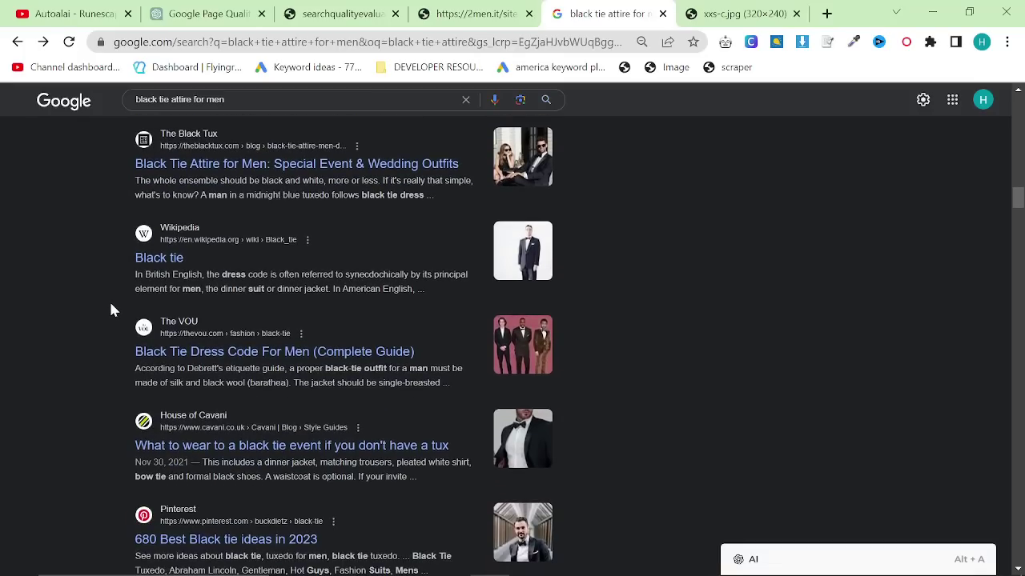
{"action": "scroll", "coordinate": [112, 308], "scroll_direction": "down", "scroll_amount": 5}
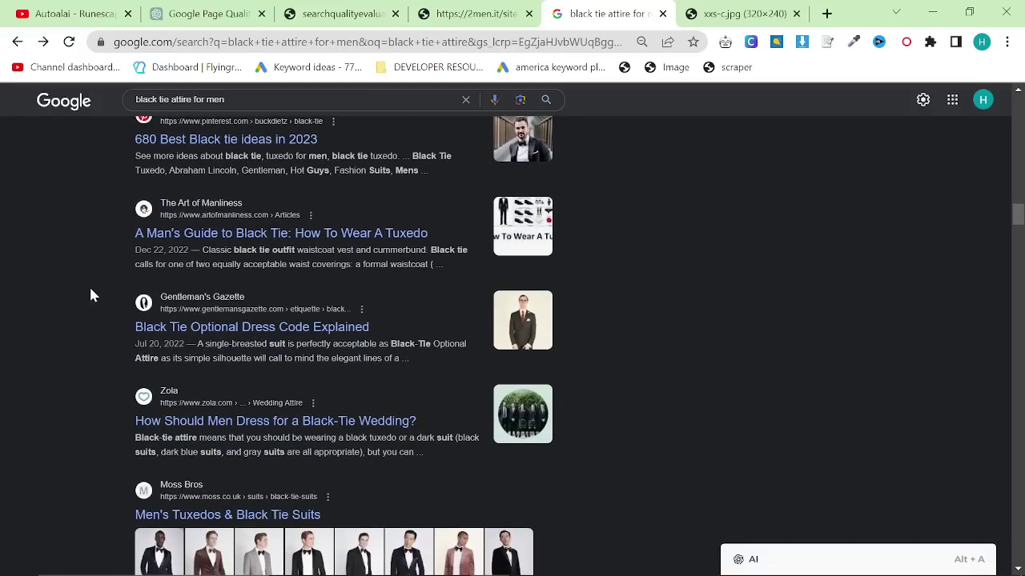
{"action": "scroll", "coordinate": [96, 292], "scroll_direction": "down", "scroll_amount": 4}
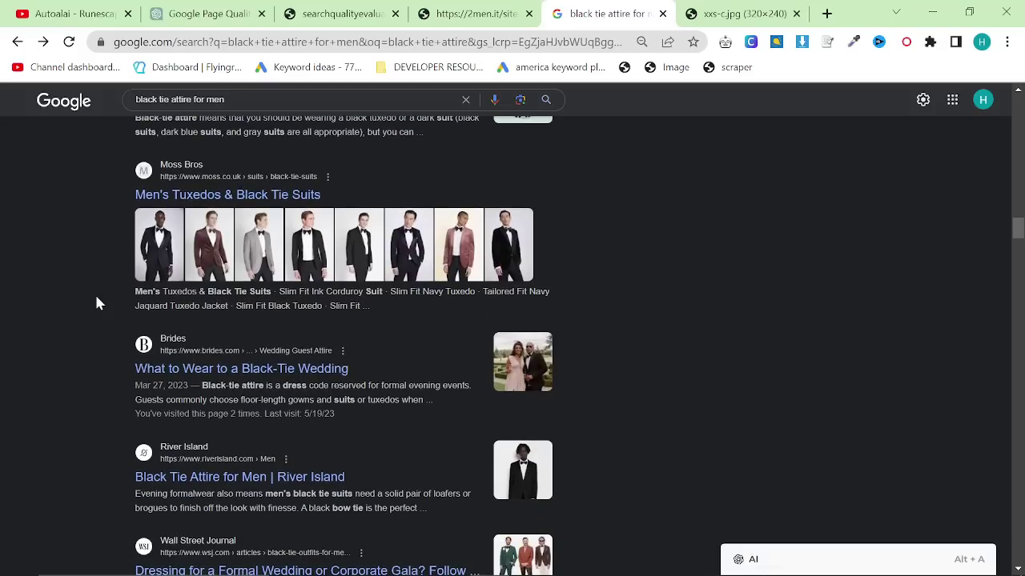
{"action": "scroll", "coordinate": [92, 304], "scroll_direction": "down", "scroll_amount": 3}
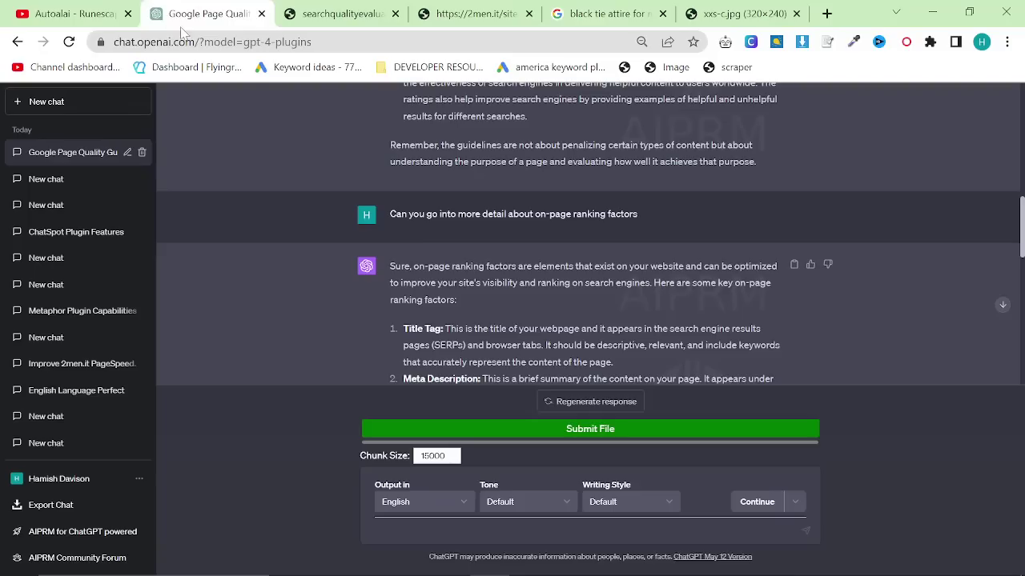
Return to the ChatGPT tab and read the "Meta Description" point of the on-page ranking factors, highlighting the passage
{"action": "left_click", "coordinate": [200, 14]}
{"action": "scroll", "coordinate": [561, 241], "scroll_direction": "down", "scroll_amount": 1}
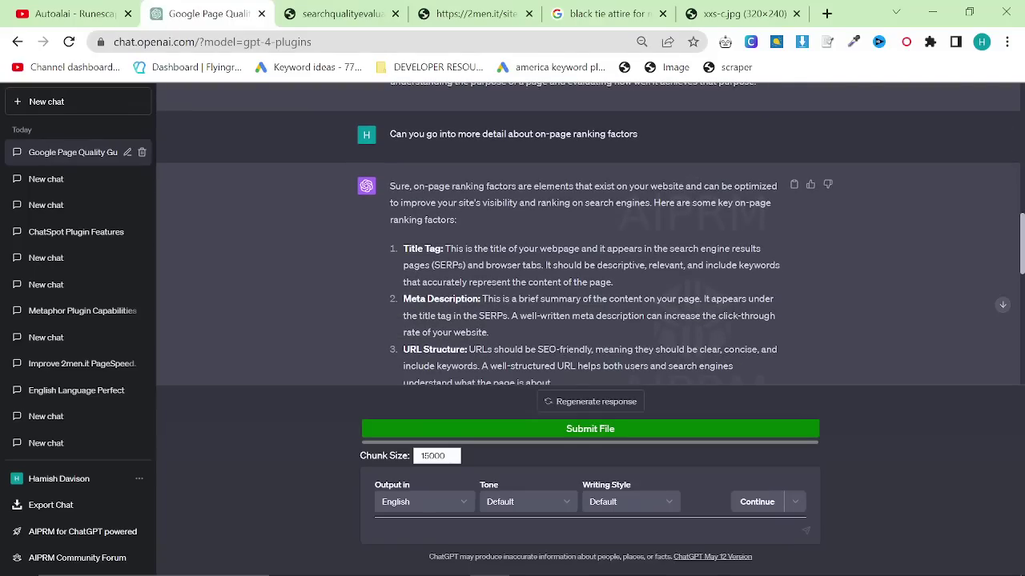
{"action": "left_click_drag", "start_coordinate": [402, 319], "coordinate": [519, 340]}
{"action": "left_click", "coordinate": [518, 340]}
Switch to the Google results tab and highlight the description snippet under British GQ's top result as a meta description example
{"action": "left_click", "coordinate": [593, 12]}
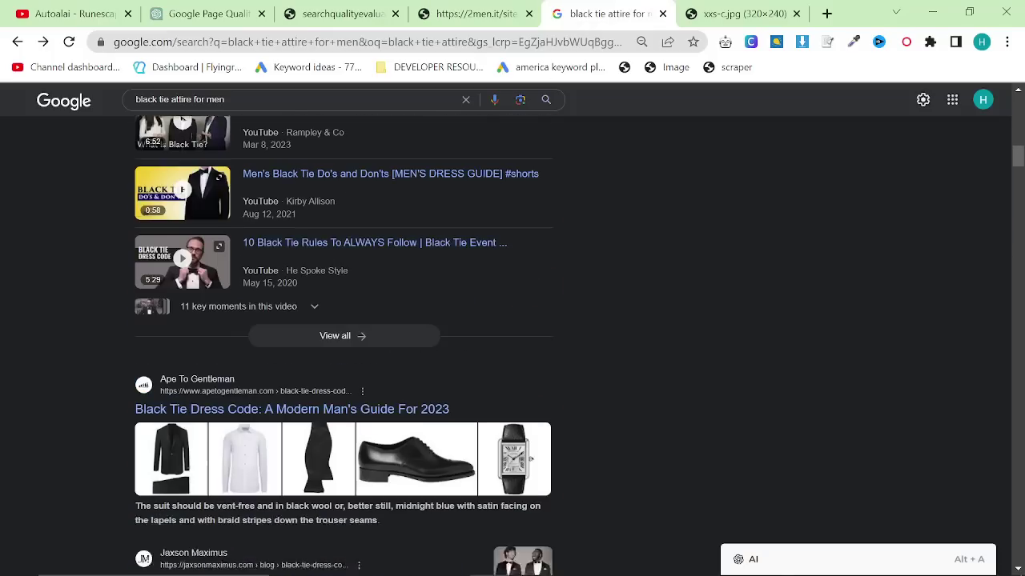
{"action": "scroll", "coordinate": [441, 233], "scroll_direction": "up", "scroll_amount": 1}
{"action": "scroll", "coordinate": [442, 233], "scroll_direction": "down", "scroll_amount": 12}
{"action": "scroll", "coordinate": [312, 318], "scroll_direction": "up", "scroll_amount": 5}
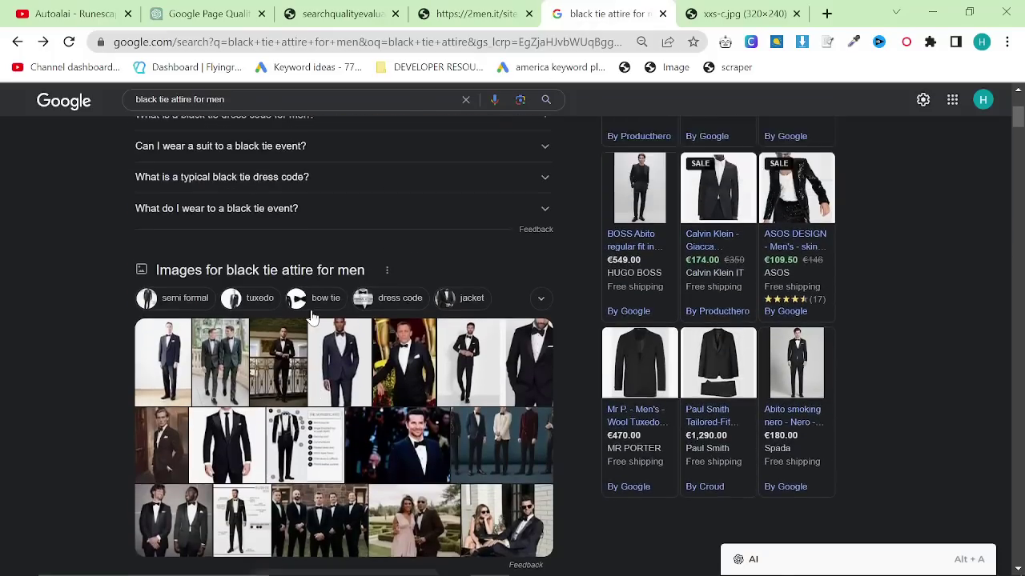
{"action": "scroll", "coordinate": [313, 317], "scroll_direction": "up", "scroll_amount": 3}
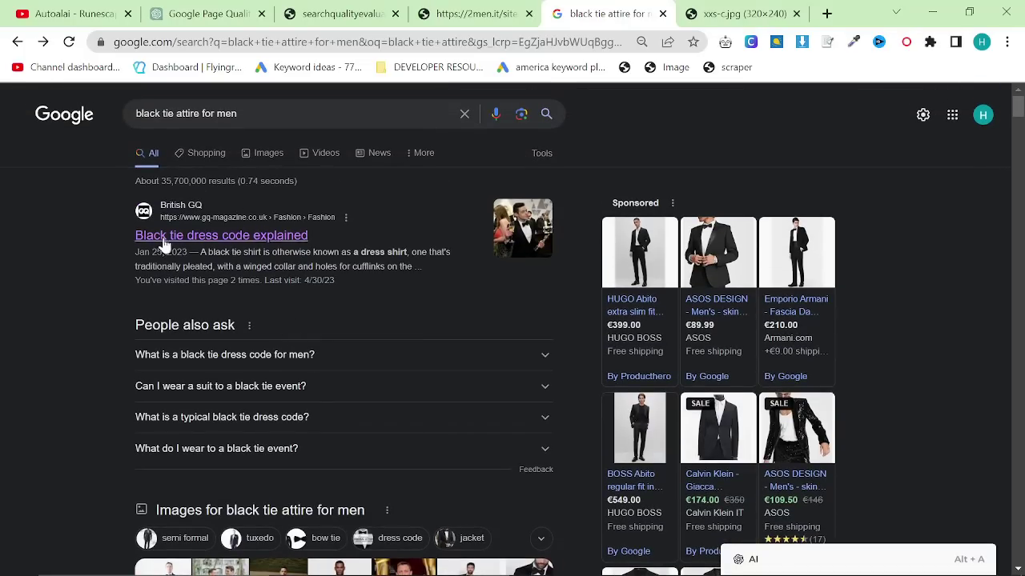
{"action": "left_click_drag", "start_coordinate": [209, 252], "coordinate": [422, 267]}
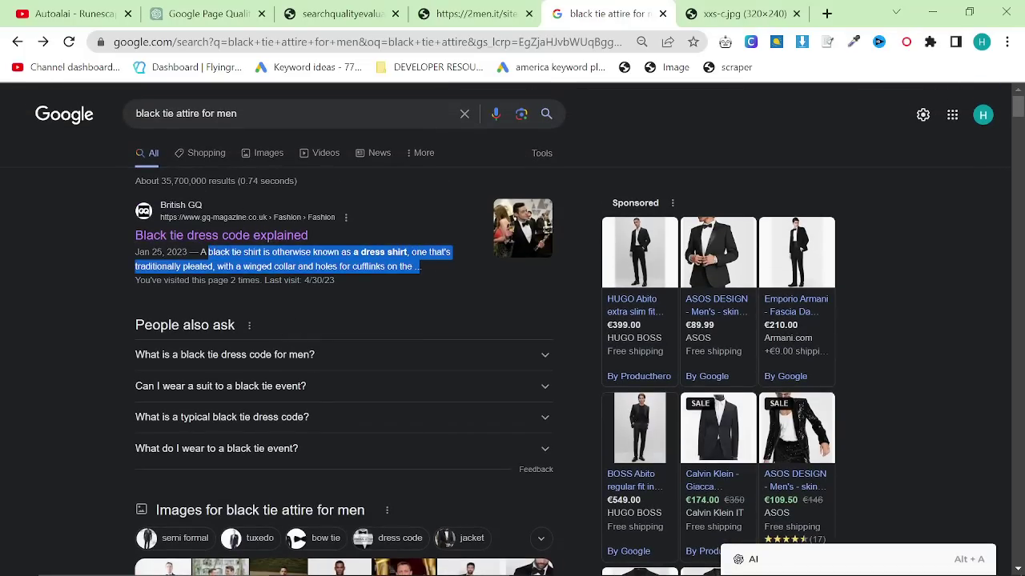
Return to the ChatGPT tab and read the "URL Structure" point, highlighting how a well-structured URL helps users and search engines
{"action": "left_click", "coordinate": [204, 14]}
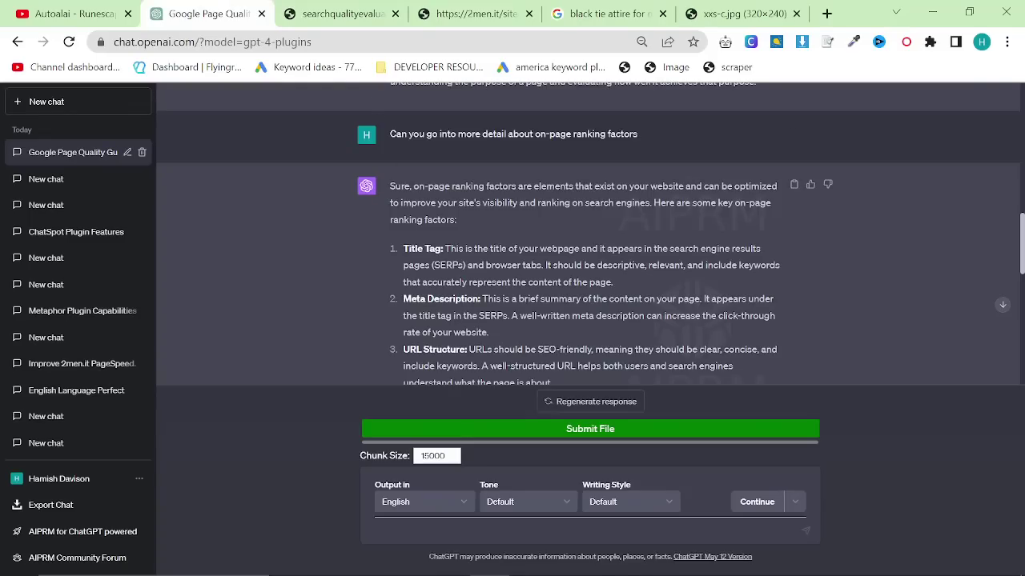
{"action": "scroll", "coordinate": [588, 234], "scroll_direction": "down", "scroll_amount": 1}
{"action": "scroll", "coordinate": [588, 234], "scroll_direction": "up", "scroll_amount": 1}
{"action": "scroll", "coordinate": [588, 234], "scroll_direction": "down", "scroll_amount": 1}
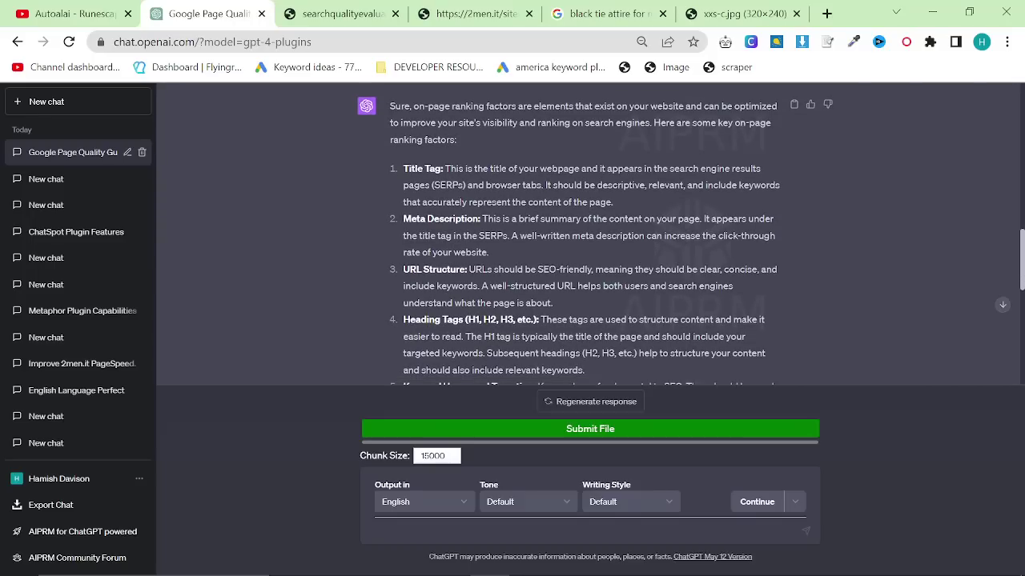
{"action": "left_click_drag", "start_coordinate": [558, 286], "coordinate": [640, 296]}
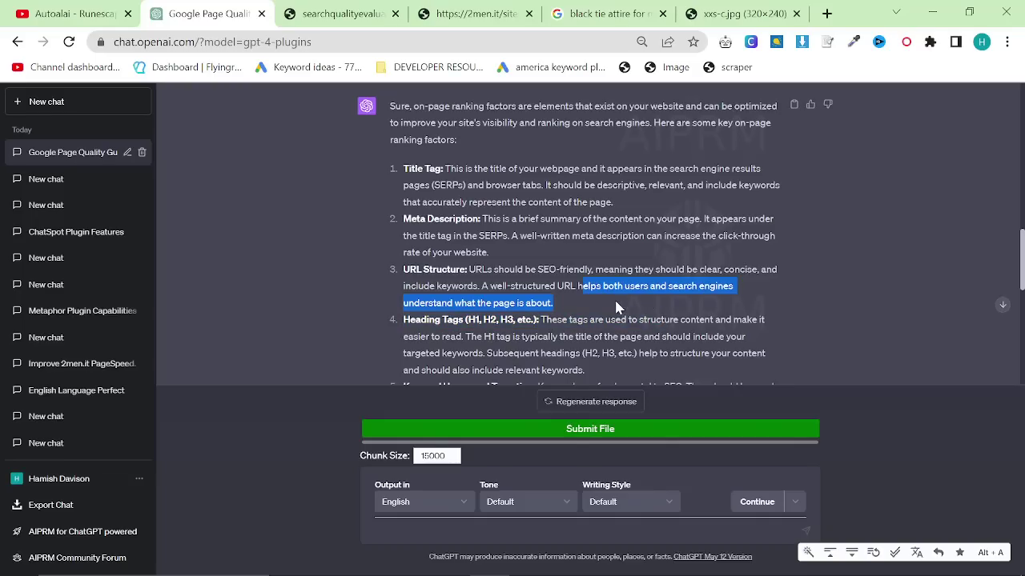
{"action": "left_click", "coordinate": [590, 185]}
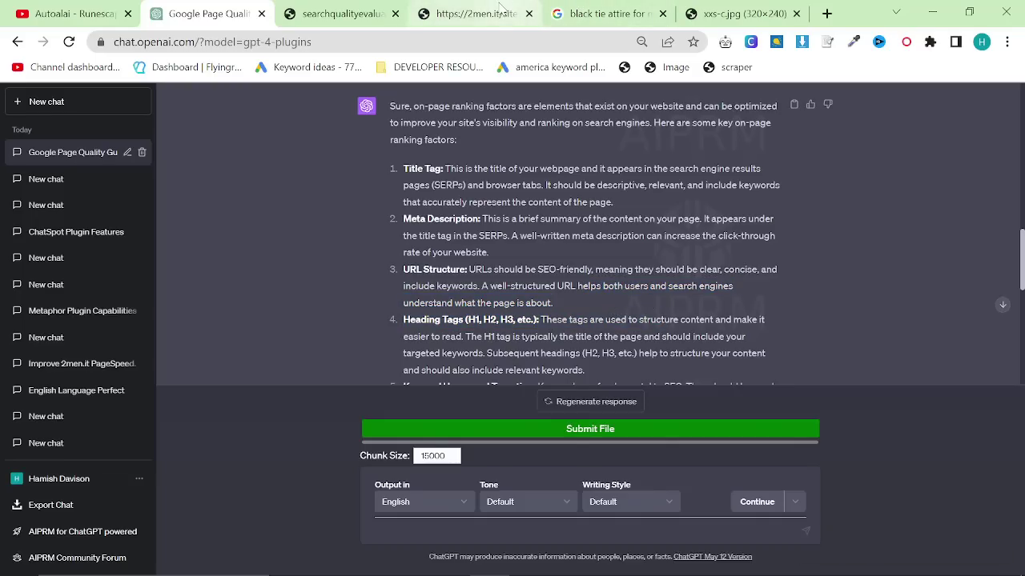
Open British GQ's "Black tie dress code explained" result in a new tab beside ChatGPT and highlight the "black-tie-guide" slug in its URL
{"action": "left_click", "coordinate": [570, 14]}
{"action": "middle_click", "coordinate": [272, 237]}
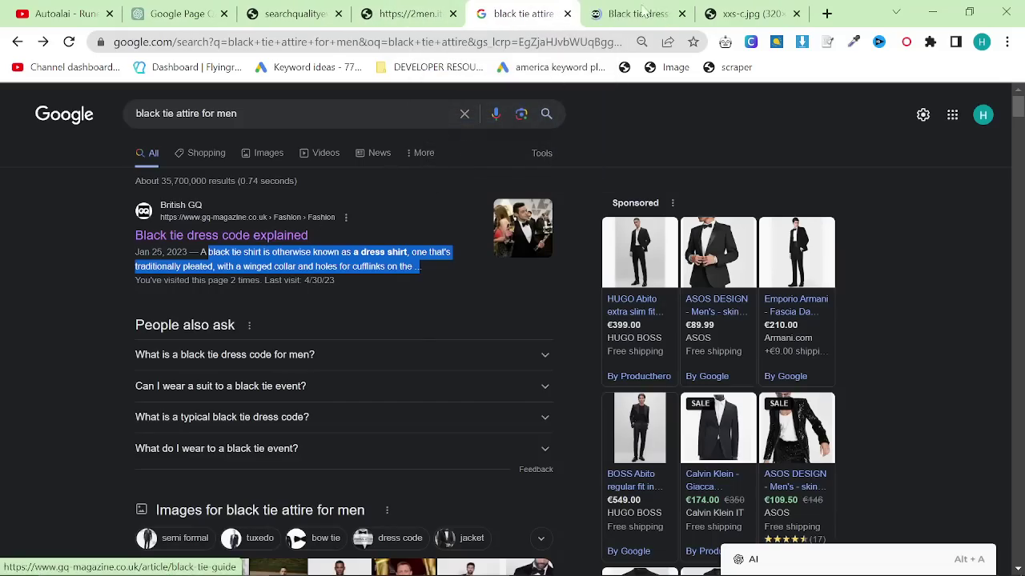
{"action": "left_click_drag", "start_coordinate": [641, 14], "coordinate": [328, 6]}
{"action": "left_click_drag", "start_coordinate": [322, 42], "coordinate": [250, 41]}
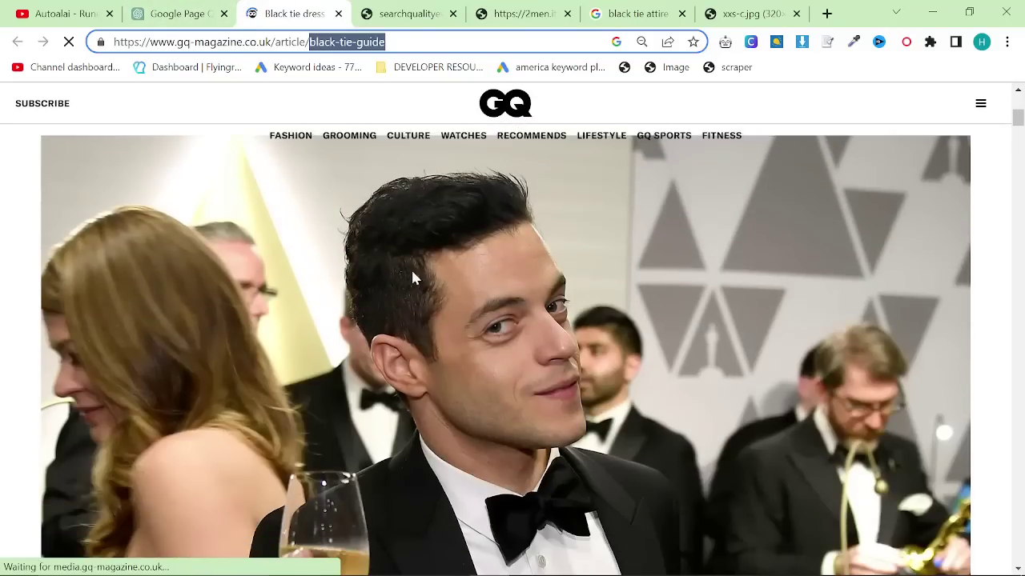
Skim the GQ article down to its bow tie section, and return to ChatGPT to read the "Heading Tags (H1, H2, H3, etc.)" point
{"action": "scroll", "coordinate": [454, 267], "scroll_direction": "down", "scroll_amount": 4}
{"action": "scroll", "coordinate": [454, 267], "scroll_direction": "down", "scroll_amount": 20}
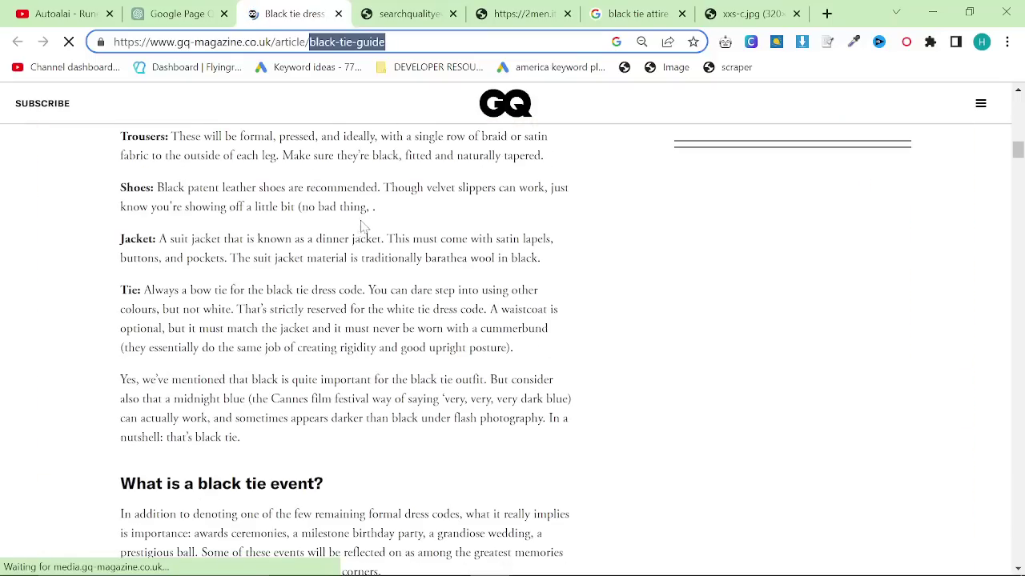
{"action": "scroll", "coordinate": [299, 211], "scroll_direction": "down", "scroll_amount": 20}
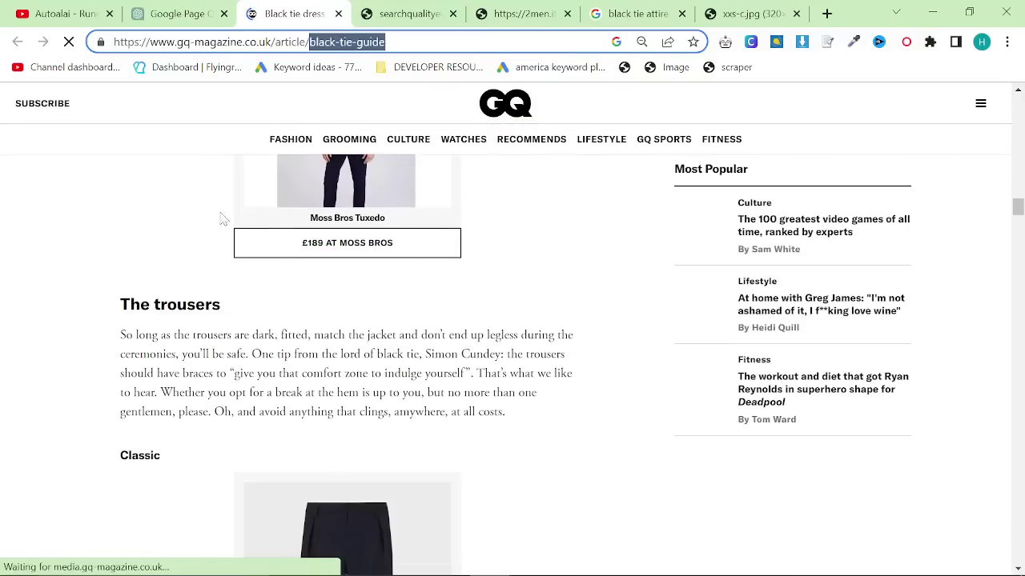
{"action": "scroll", "coordinate": [225, 200], "scroll_direction": "down", "scroll_amount": 20}
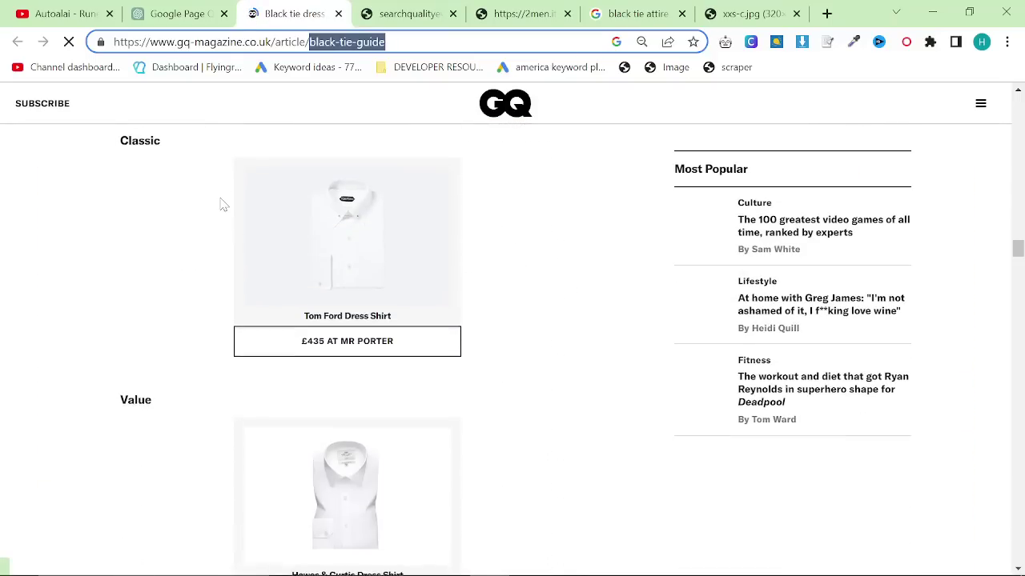
{"action": "scroll", "coordinate": [247, 177], "scroll_direction": "down", "scroll_amount": 10}
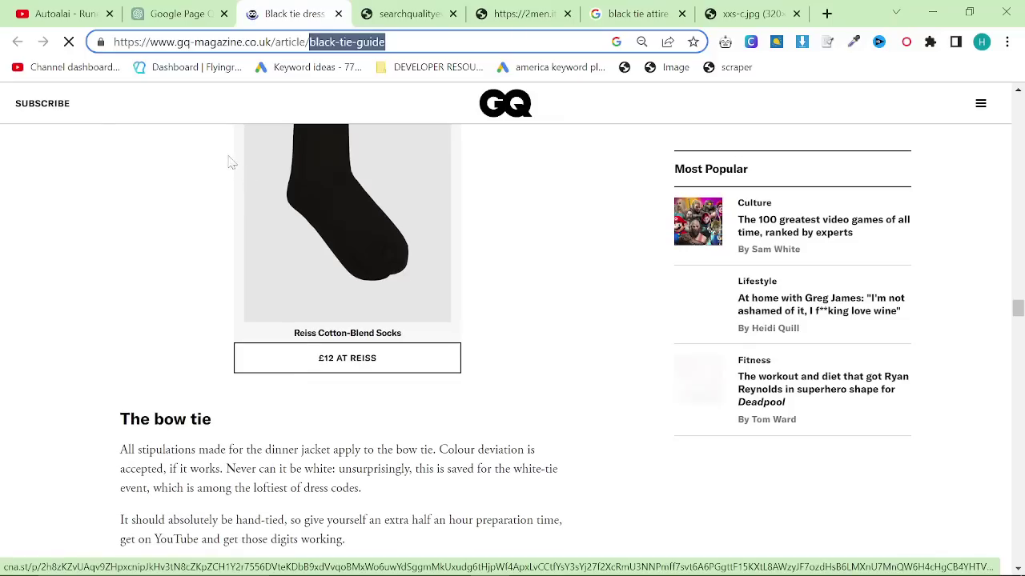
{"action": "left_click", "coordinate": [174, 13]}
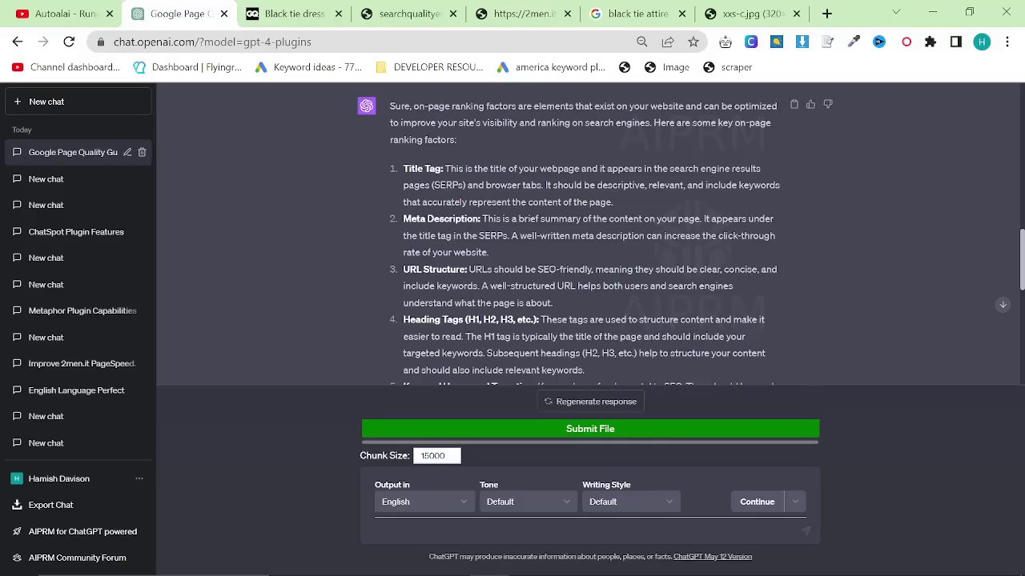
{"action": "scroll", "coordinate": [589, 232], "scroll_direction": "down", "scroll_amount": 1}
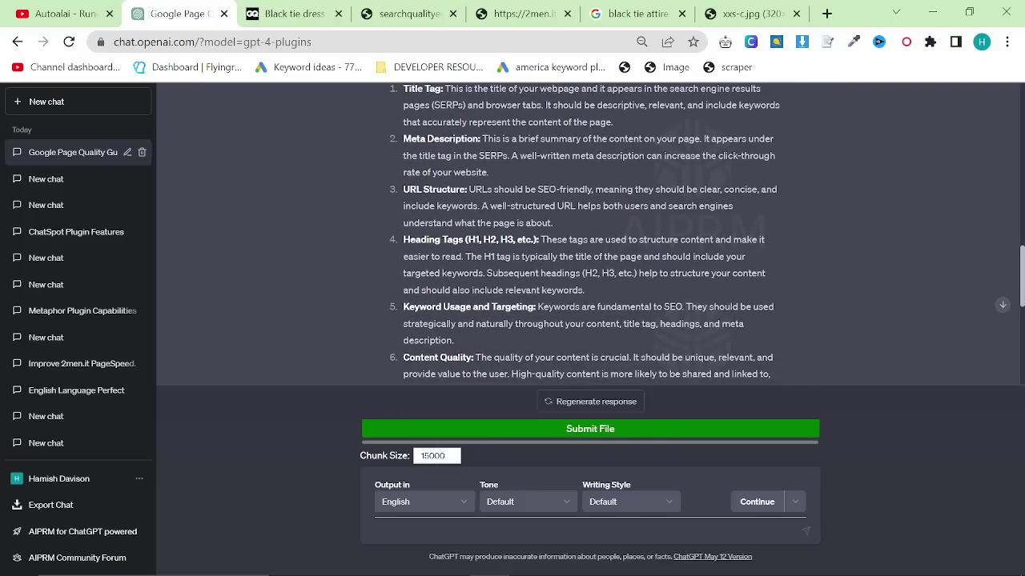
Switch to the GQ article and highlight its main headline, "The GQ black tie guide is the only one you'll need", as an H1 example
{"action": "key", "text": "ctrl+Tab"}
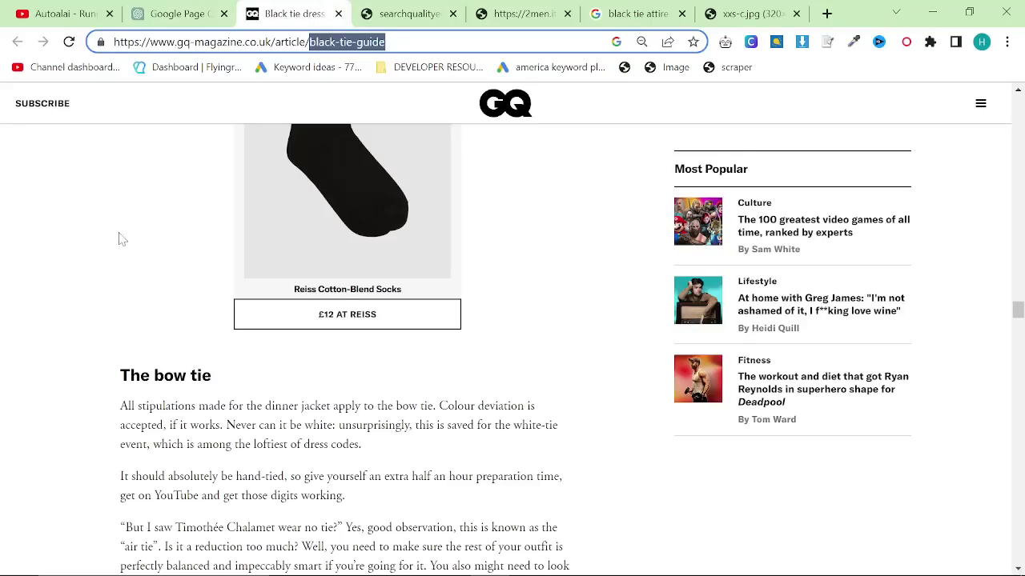
{"action": "scroll", "coordinate": [122, 240], "scroll_direction": "up", "scroll_amount": 20}
{"action": "left_click", "coordinate": [542, 355]}
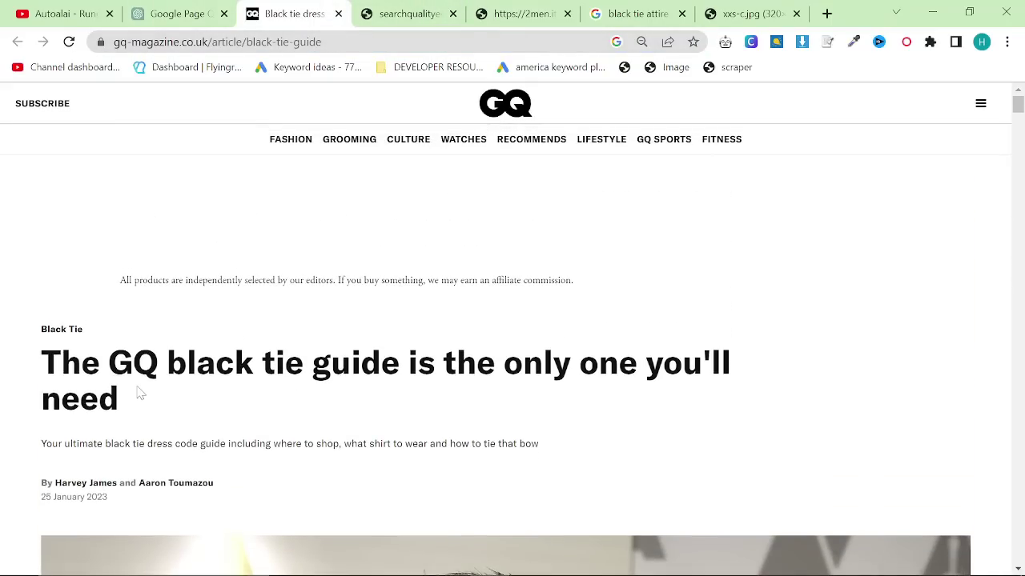
{"action": "left_click_drag", "start_coordinate": [137, 393], "coordinate": [45, 365]}
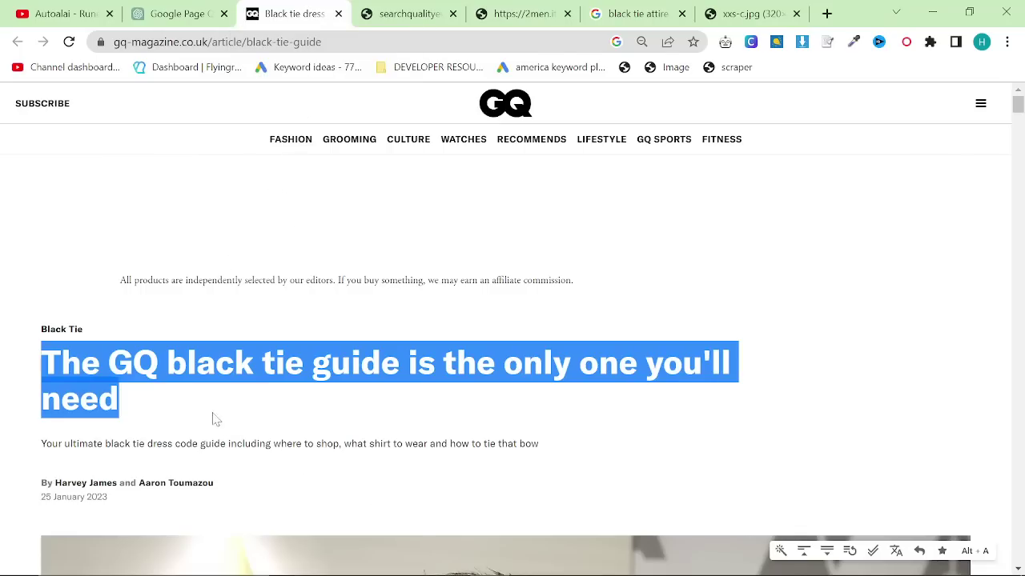
{"action": "left_click", "coordinate": [124, 403]}
{"action": "left_click_drag", "start_coordinate": [124, 403], "coordinate": [23, 366]}
{"action": "left_click", "coordinate": [40, 370]}
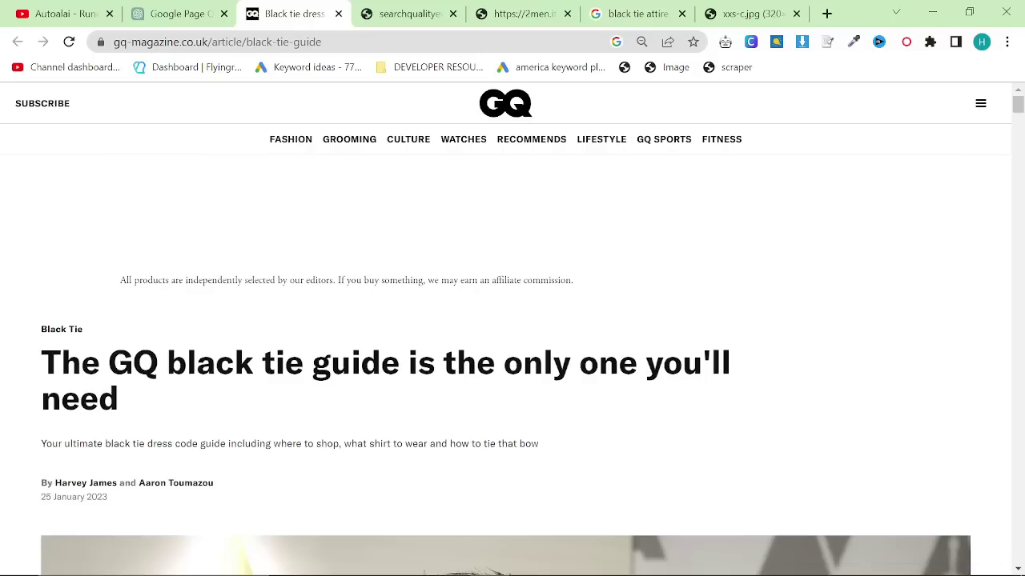
{"action": "triple_click", "coordinate": [100, 398]}
{"action": "left_click", "coordinate": [100, 398]}
{"action": "scroll", "coordinate": [160, 304], "scroll_direction": "down", "scroll_amount": 1}
{"action": "triple_click", "coordinate": [170, 308]}
{"action": "left_click", "coordinate": [170, 306]}
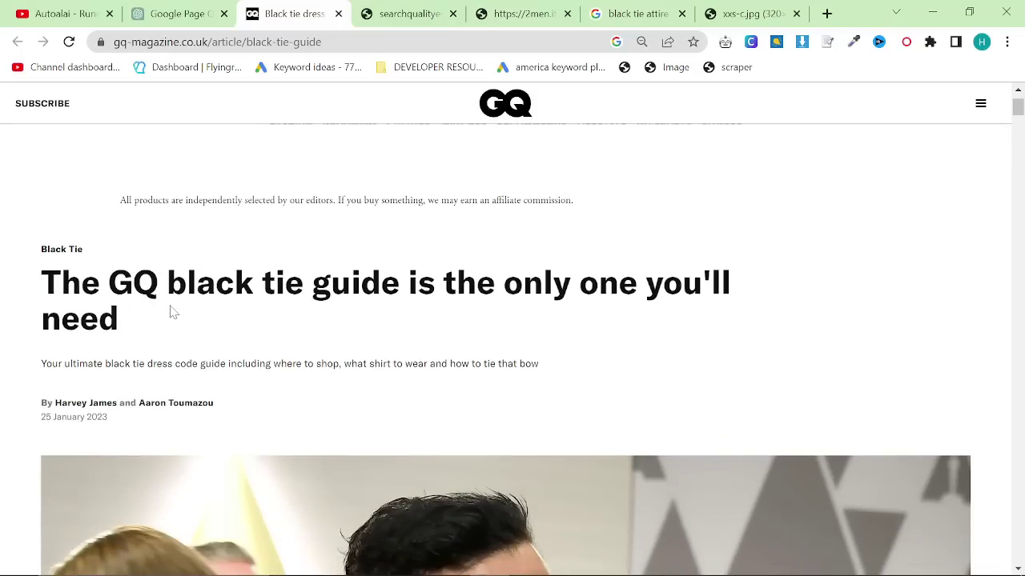
Recheck the heading tags point in ChatGPT and highlight the GQ article's "What is a black tie event?" subheading as an H2 example
{"action": "left_click", "coordinate": [176, 14]}
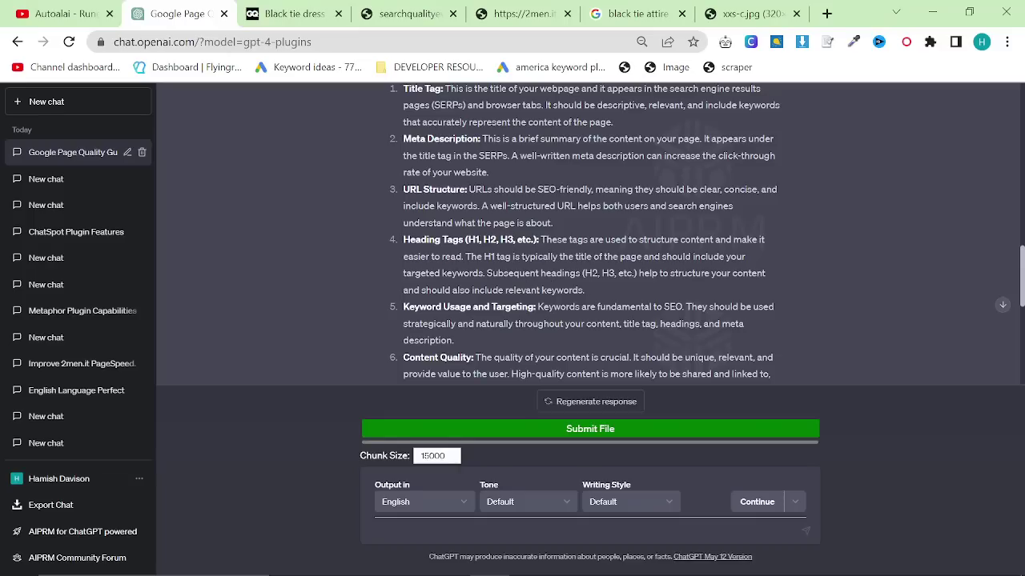
{"action": "left_click", "coordinate": [292, 14]}
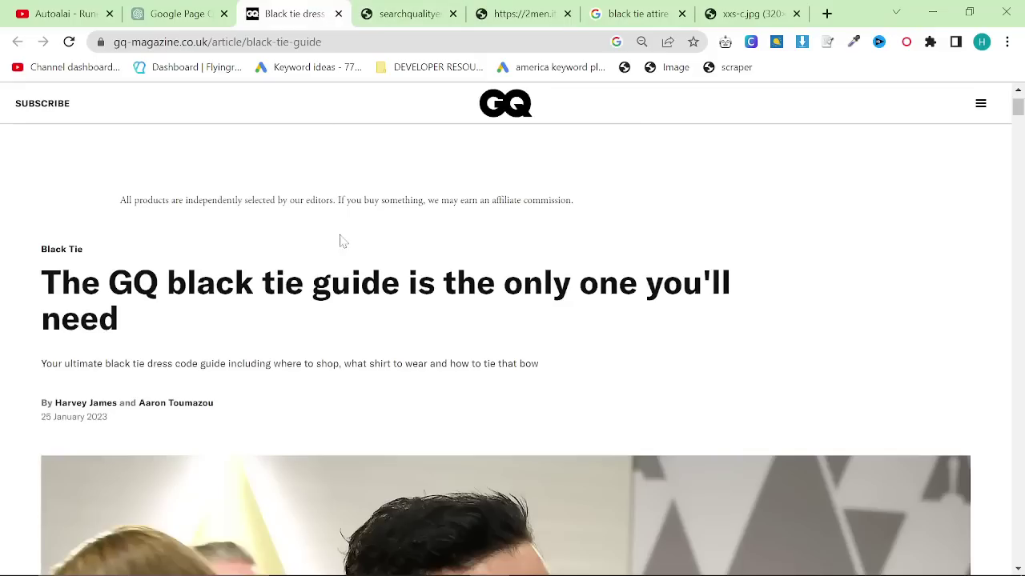
{"action": "scroll", "coordinate": [314, 297], "scroll_direction": "down", "scroll_amount": 5}
{"action": "scroll", "coordinate": [292, 299], "scroll_direction": "down", "scroll_amount": 15}
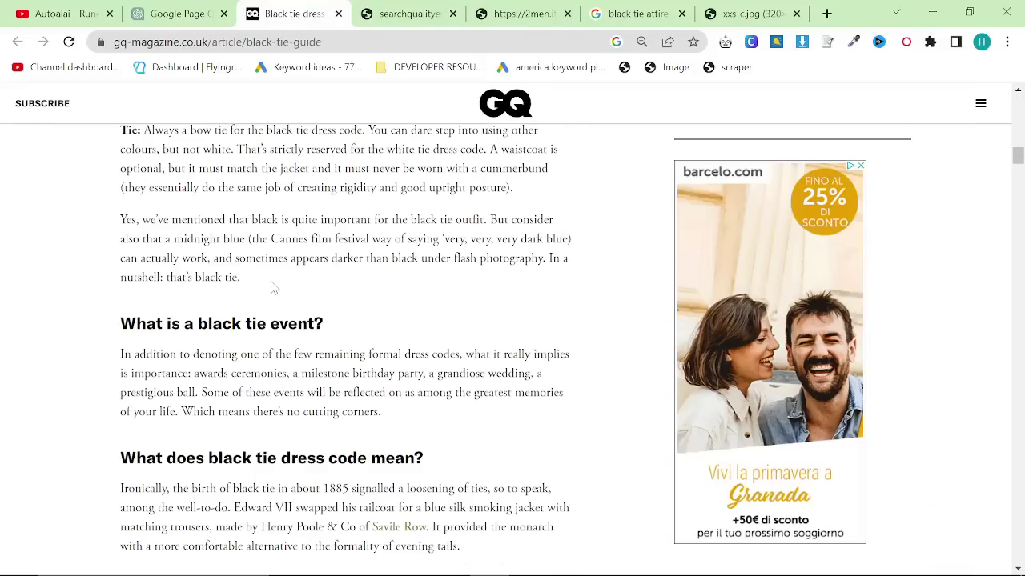
{"action": "left_click_drag", "start_coordinate": [109, 323], "coordinate": [322, 323]}
{"action": "left_click", "coordinate": [327, 328]}
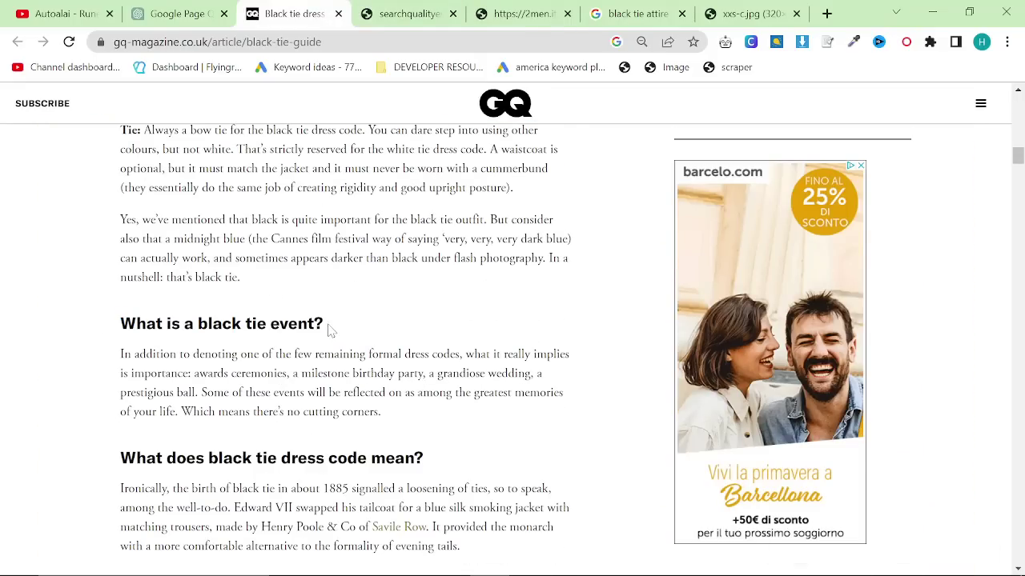
Find the "Classic" subheading above the Gucci Velvet Jacket and inspect its HTML element in the developer tools
{"action": "scroll", "coordinate": [327, 328], "scroll_direction": "down", "scroll_amount": 1}
{"action": "scroll", "coordinate": [117, 254], "scroll_direction": "down", "scroll_amount": 7}
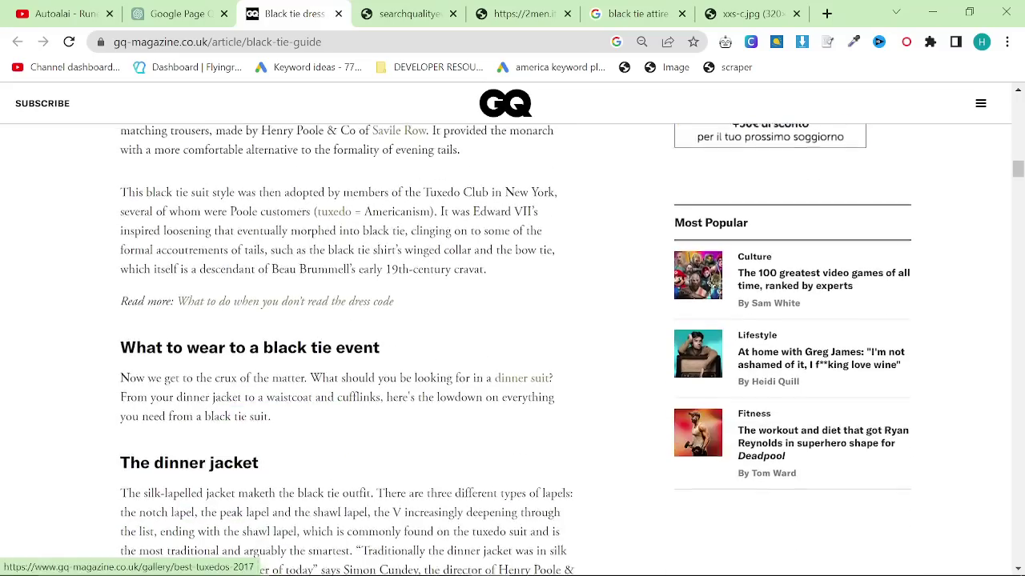
{"action": "scroll", "coordinate": [164, 224], "scroll_direction": "down", "scroll_amount": 7}
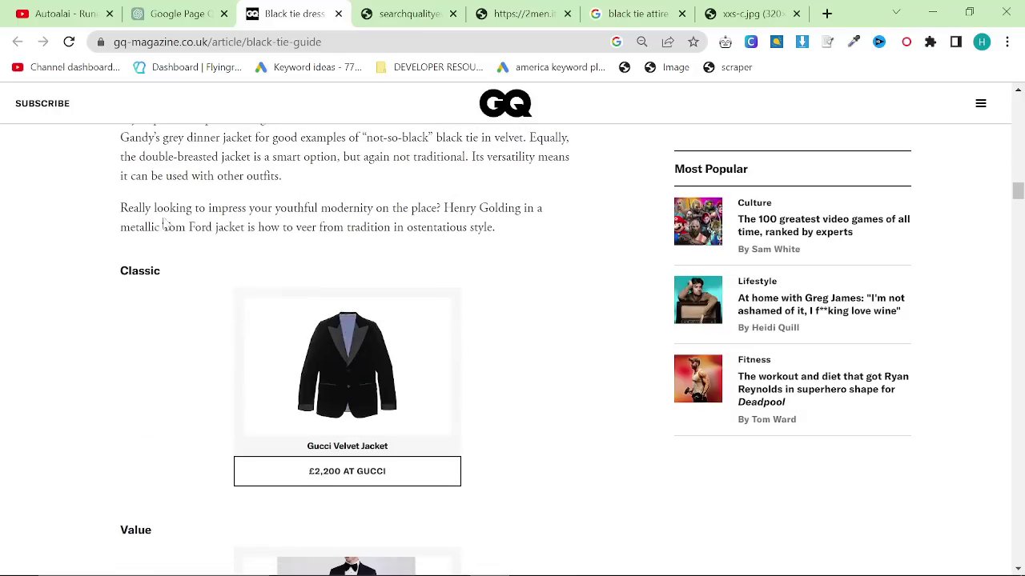
{"action": "left_click_drag", "start_coordinate": [112, 267], "coordinate": [186, 273]}
{"action": "right_click", "coordinate": [144, 271]}
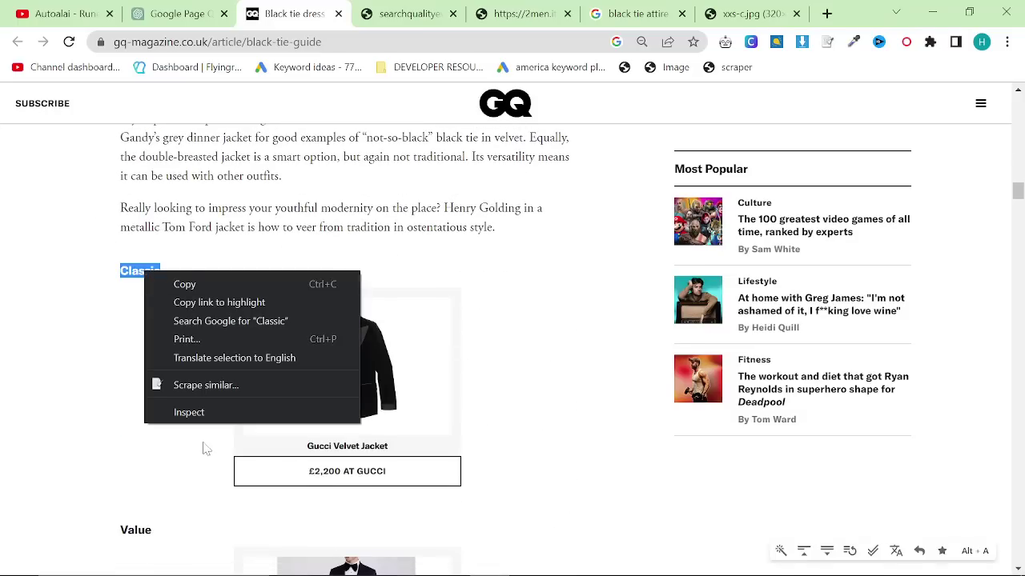
{"action": "left_click", "coordinate": [216, 411]}
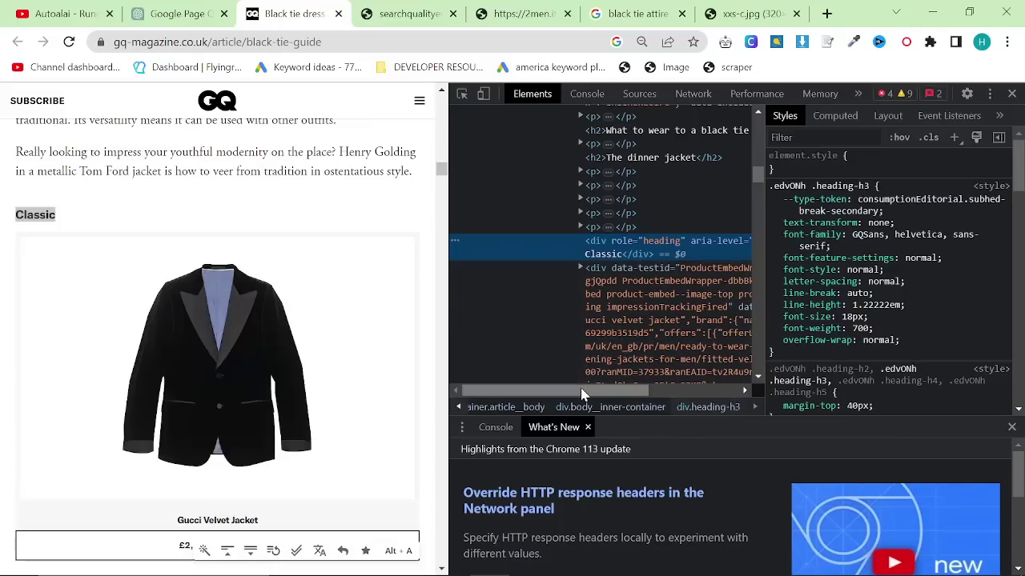
{"action": "scroll", "coordinate": [582, 391], "scroll_direction": "right", "scroll_amount": 5}
{"action": "scroll", "coordinate": [582, 391], "scroll_direction": "left", "scroll_amount": 5}
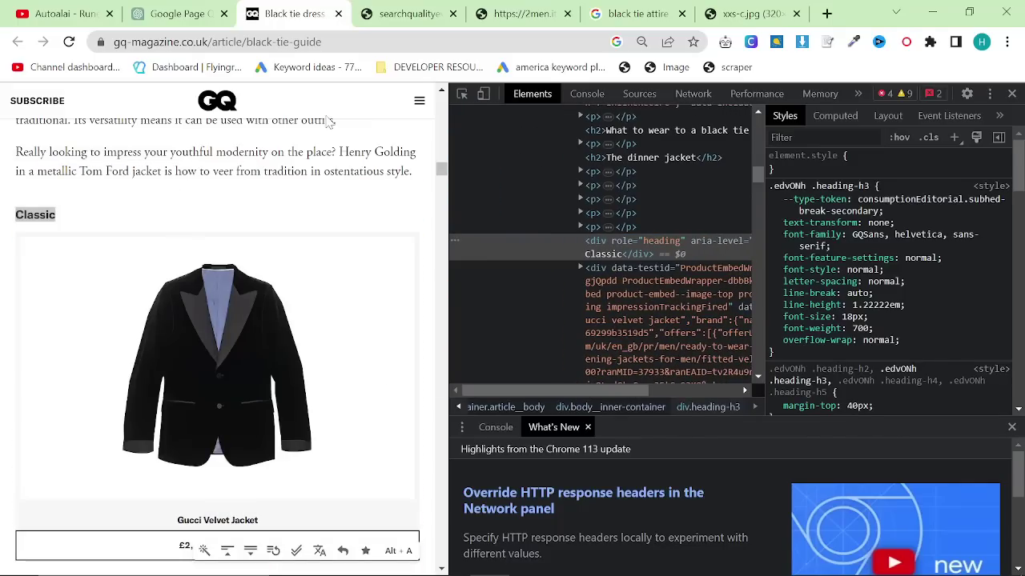
Return to the ChatGPT tab and read the "Keyword Usage and Targeting" point, highlighting the passage
{"action": "left_click", "coordinate": [176, 13]}
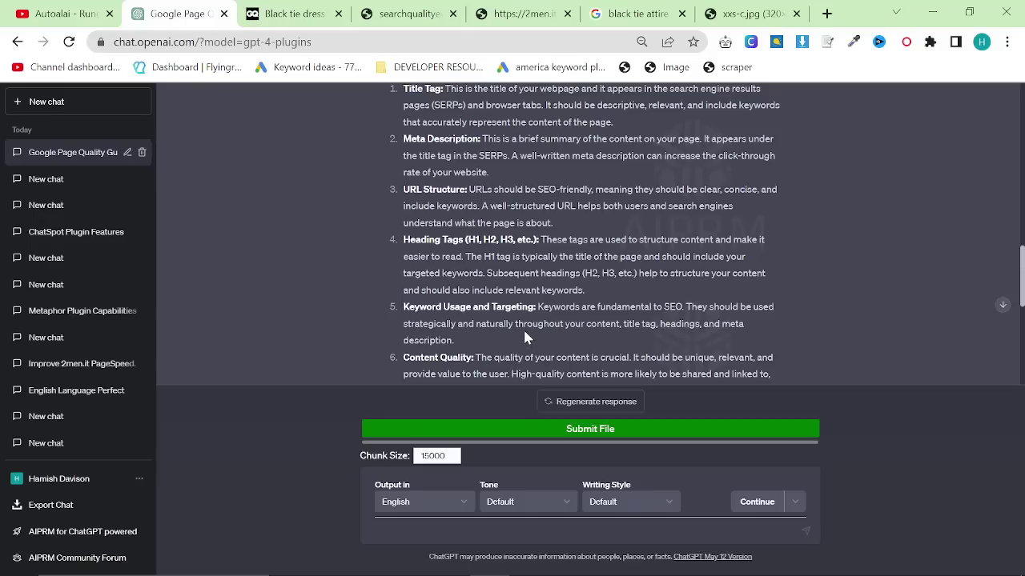
{"action": "scroll", "coordinate": [592, 232], "scroll_direction": "down", "scroll_amount": 1}
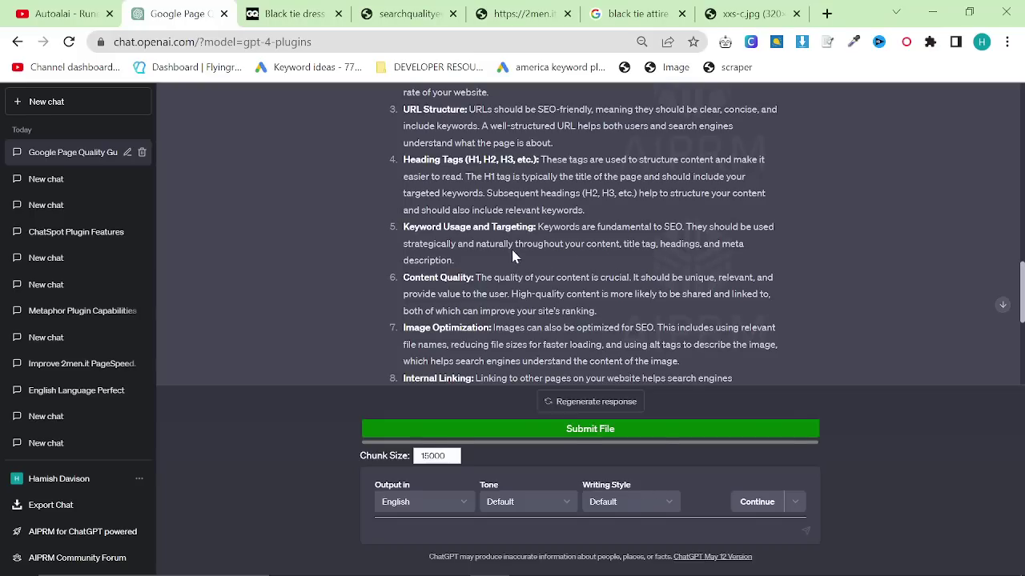
{"action": "left_click_drag", "start_coordinate": [515, 246], "coordinate": [658, 245]}
{"action": "triple_click", "coordinate": [640, 243]}
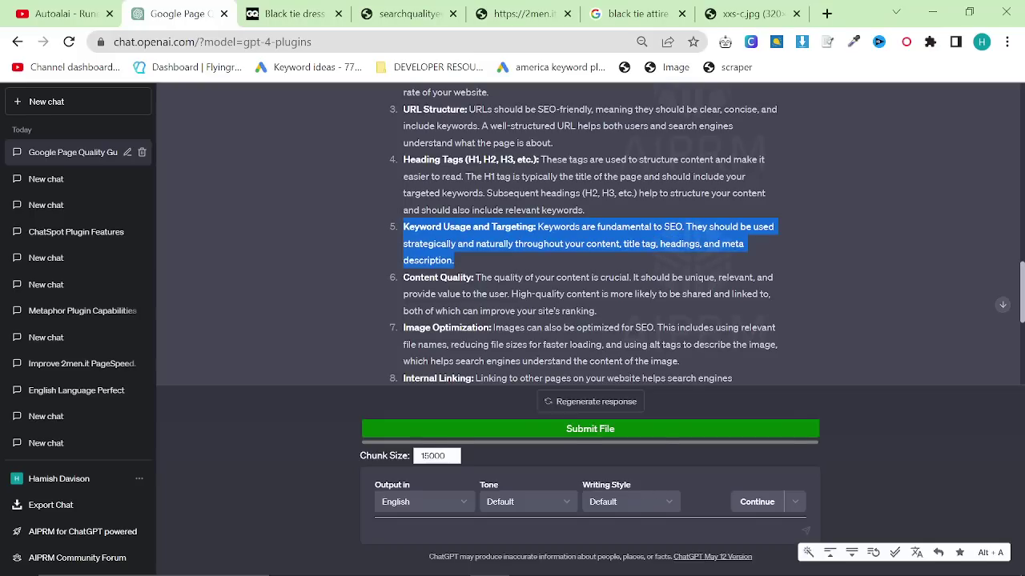
{"action": "double_click", "coordinate": [679, 243]}
Switch to the GQ article and highlight the "What to wear to a black tie event" heading as a keyword usage example
{"action": "left_click", "coordinate": [289, 14]}
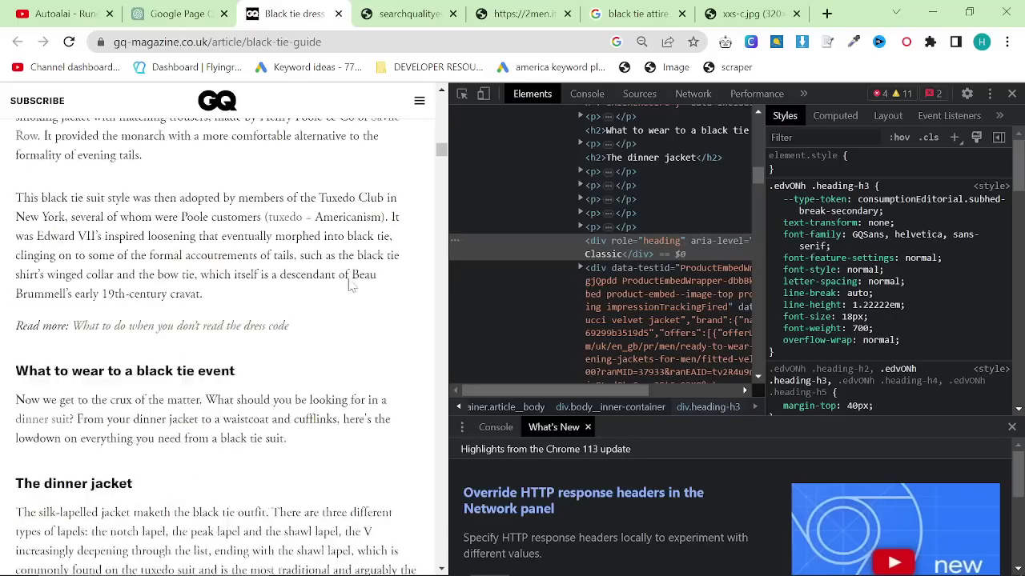
{"action": "scroll", "coordinate": [240, 281], "scroll_direction": "down", "scroll_amount": 2}
{"action": "scroll", "coordinate": [27, 270], "scroll_direction": "up", "scroll_amount": 1}
{"action": "left_click_drag", "start_coordinate": [3, 329], "coordinate": [256, 331]}
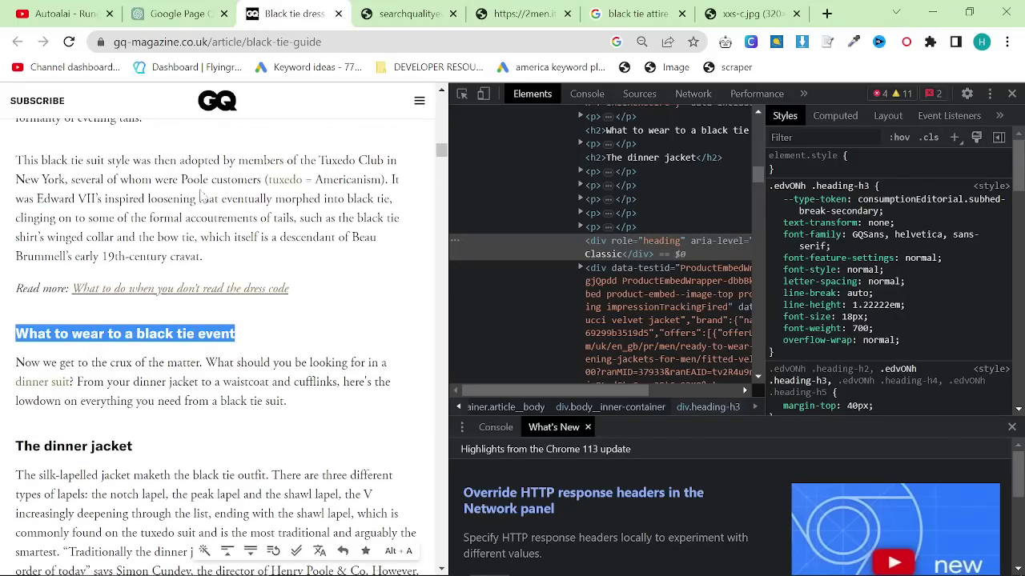
Return to the ChatGPT tab and read the "Content Quality" and "Image Optimization" points, highlighting the part about alt tags
{"action": "left_click", "coordinate": [177, 13]}
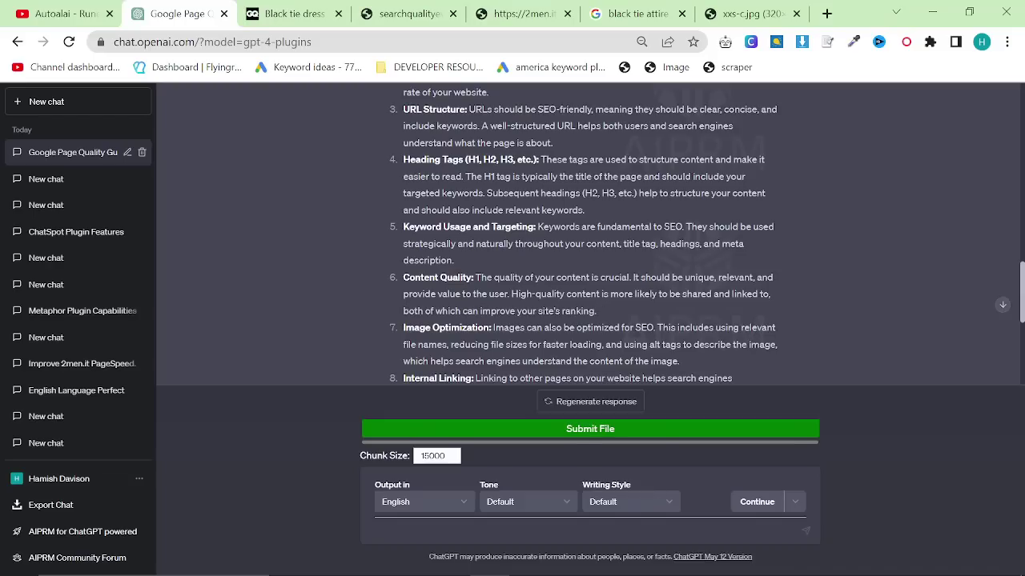
{"action": "scroll", "coordinate": [590, 233], "scroll_direction": "down", "scroll_amount": 1}
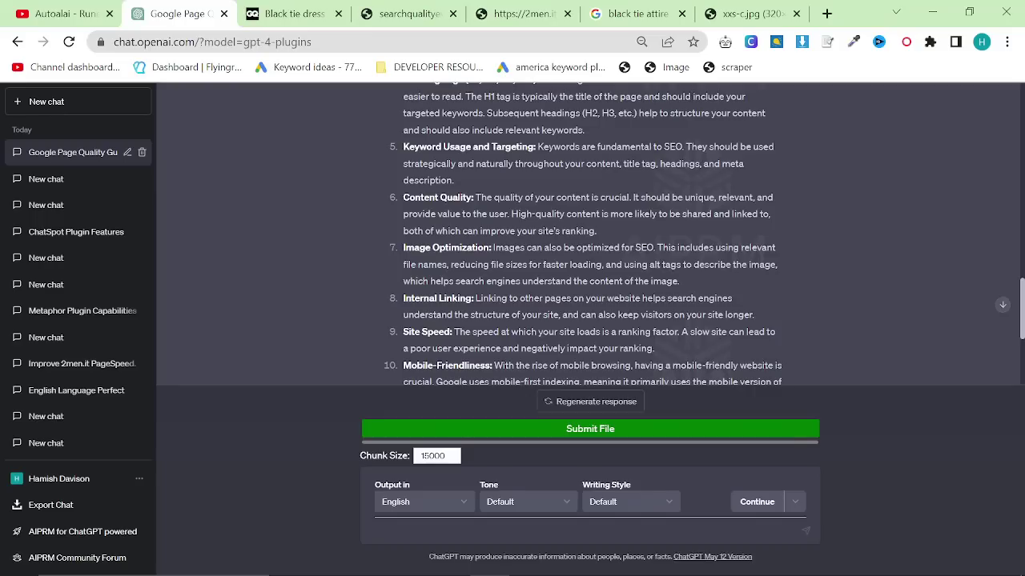
{"action": "left_click_drag", "start_coordinate": [450, 264], "coordinate": [624, 264]}
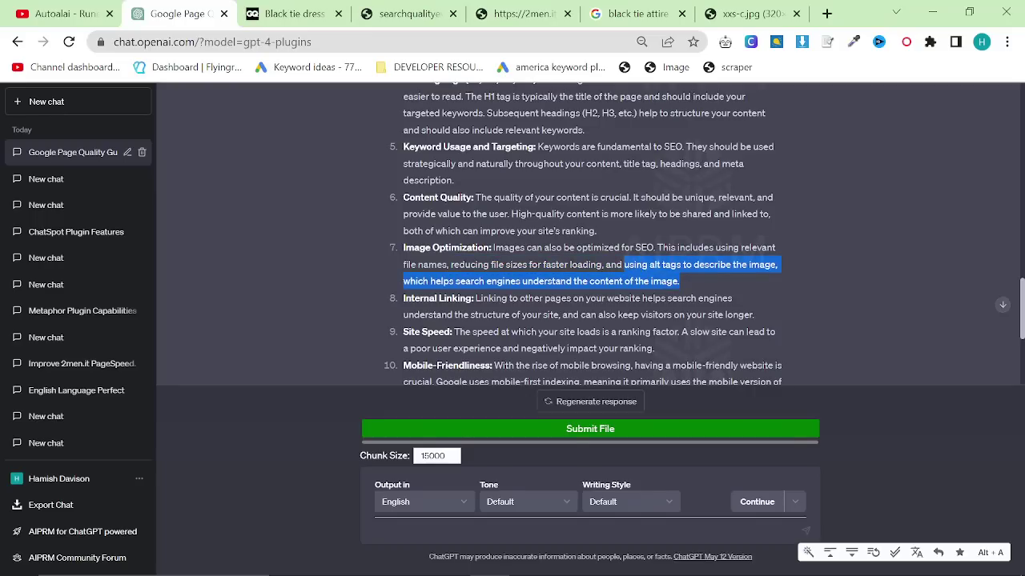
{"action": "left_click", "coordinate": [663, 279]}
Read the "Internal Linking" point of the on-page ranking factors, highlighting its text
{"action": "scroll", "coordinate": [664, 279], "scroll_direction": "down", "scroll_amount": 1}
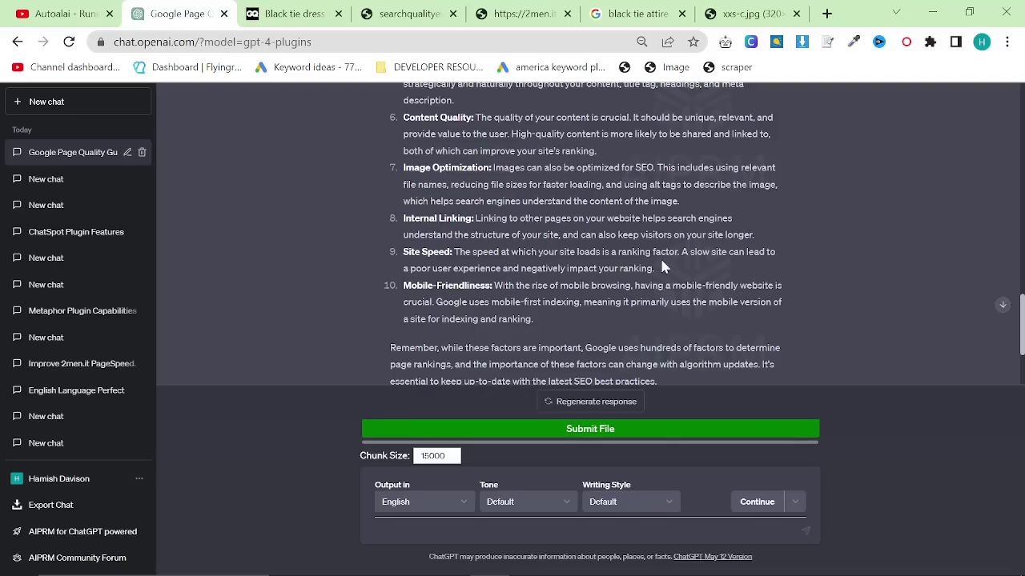
{"action": "mouse_move", "coordinate": [757, 237]}
{"action": "left_mouse_down"}
{"action": "mouse_move", "coordinate": [376, 218]}
{"action": "mouse_move", "coordinate": [761, 234]}
{"action": "left_mouse_up"}
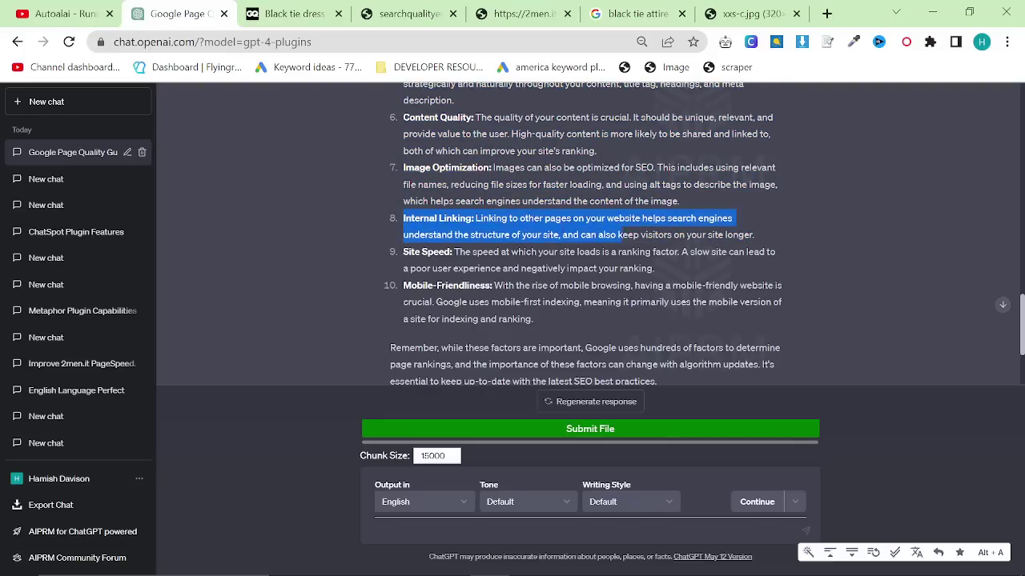
{"action": "left_click", "coordinate": [688, 232]}
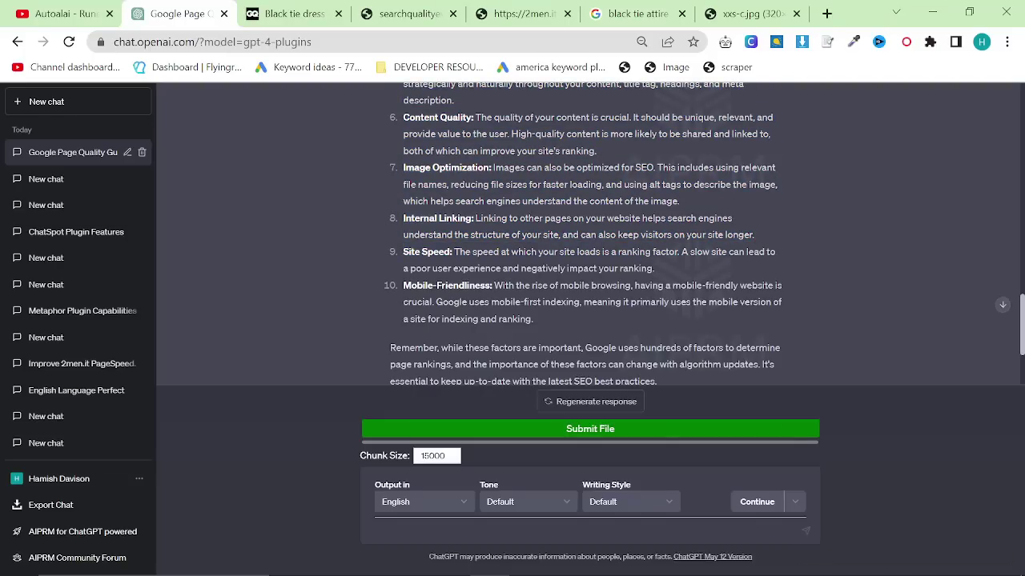
Read the "Site Speed" and "Mobile-Friendliness" points at the end of the list, highlighting both passages
{"action": "scroll", "coordinate": [552, 294], "scroll_direction": "down", "scroll_amount": 2}
{"action": "scroll", "coordinate": [551, 297], "scroll_direction": "up", "scroll_amount": 2}
{"action": "left_click_drag", "start_coordinate": [534, 330], "coordinate": [375, 268]}
{"action": "left_click", "coordinate": [454, 267]}
{"action": "left_click_drag", "start_coordinate": [532, 320], "coordinate": [397, 254]}
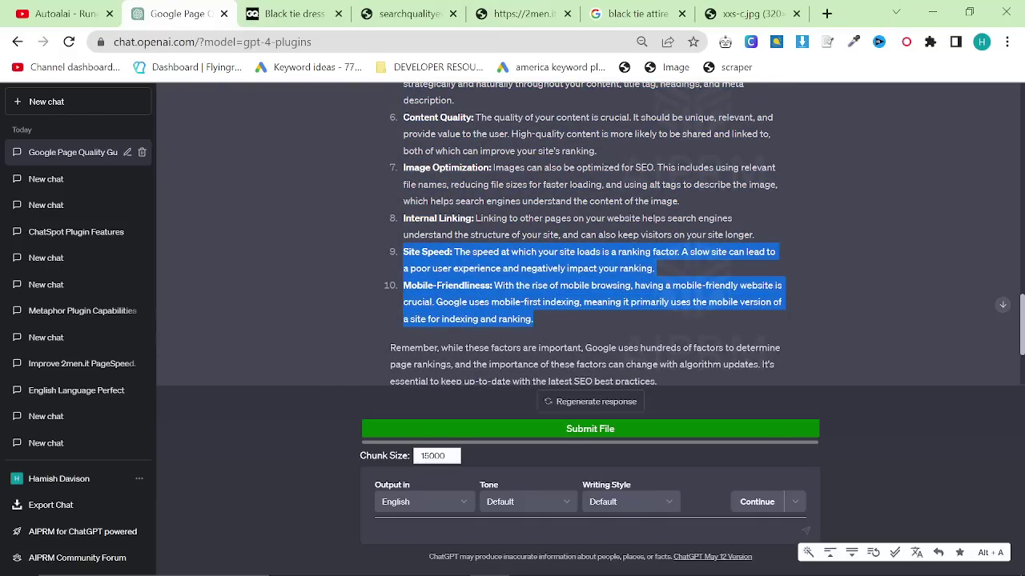
{"action": "left_click", "coordinate": [550, 303]}
Review the conversation from the first prompt, highlighting the search quality guidelines PDF link, down to the on-page ranking factors question
{"action": "scroll", "coordinate": [549, 302], "scroll_direction": "up", "scroll_amount": 20}
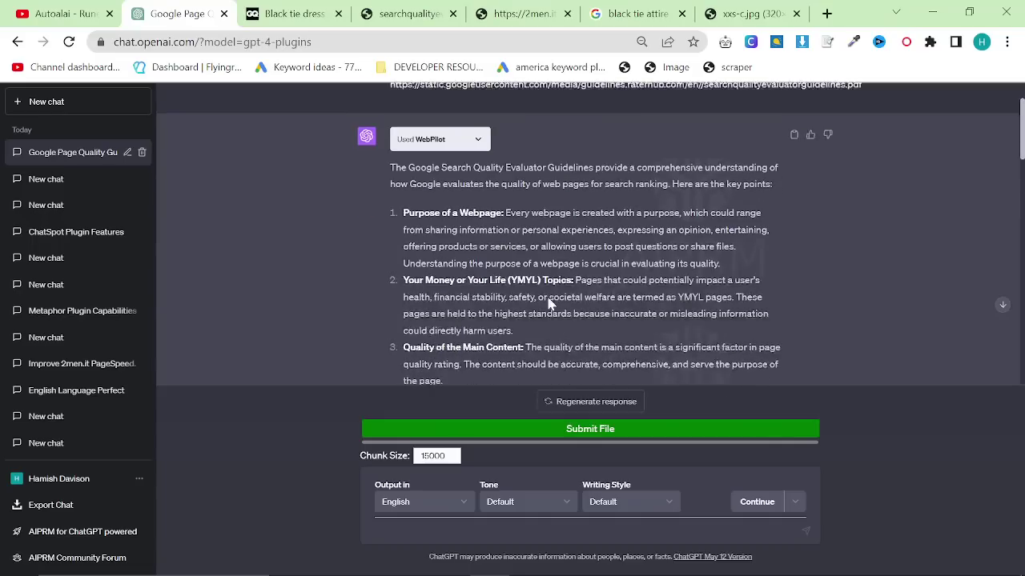
{"action": "scroll", "coordinate": [544, 288], "scroll_direction": "down", "scroll_amount": 10}
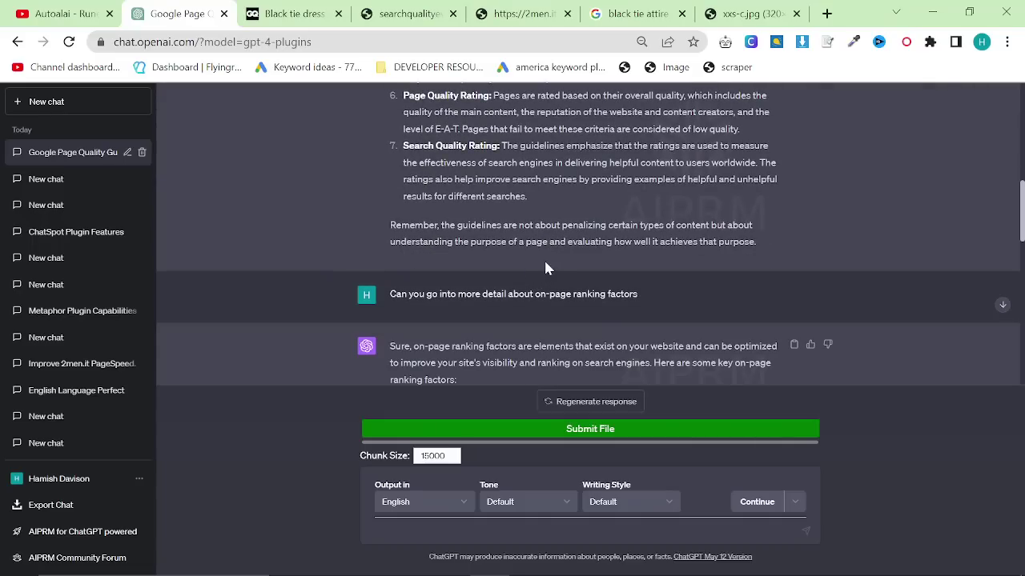
{"action": "scroll", "coordinate": [561, 268], "scroll_direction": "up", "scroll_amount": 10}
{"action": "left_click_drag", "start_coordinate": [390, 162], "coordinate": [874, 161]}
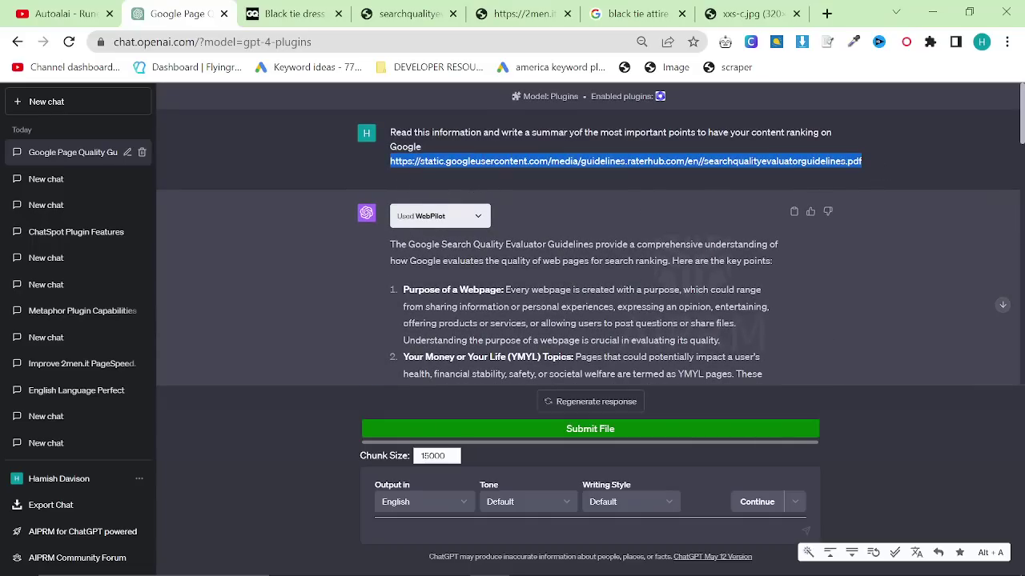
{"action": "left_click", "coordinate": [641, 203]}
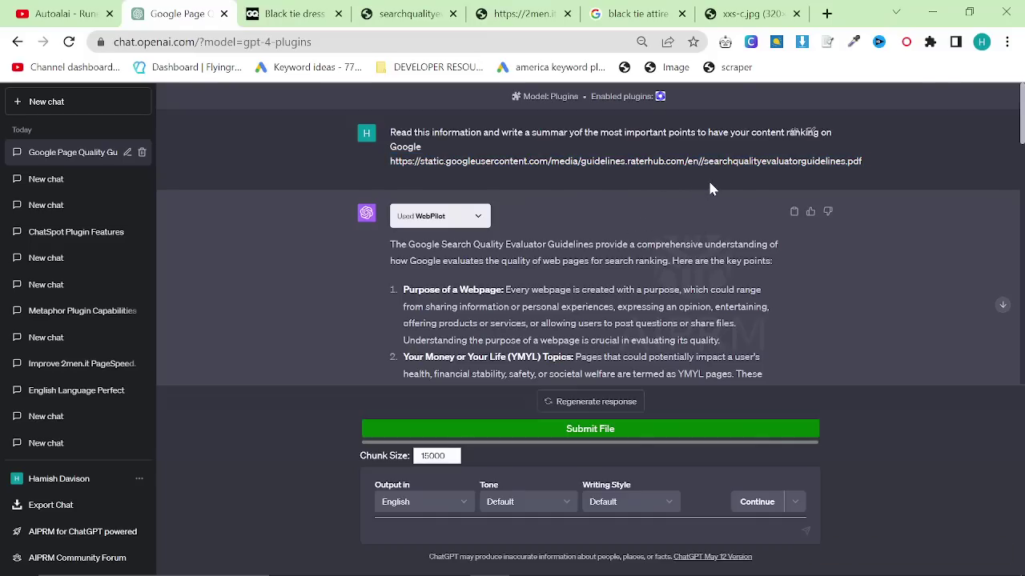
{"action": "scroll", "coordinate": [713, 188], "scroll_direction": "down", "scroll_amount": 5}
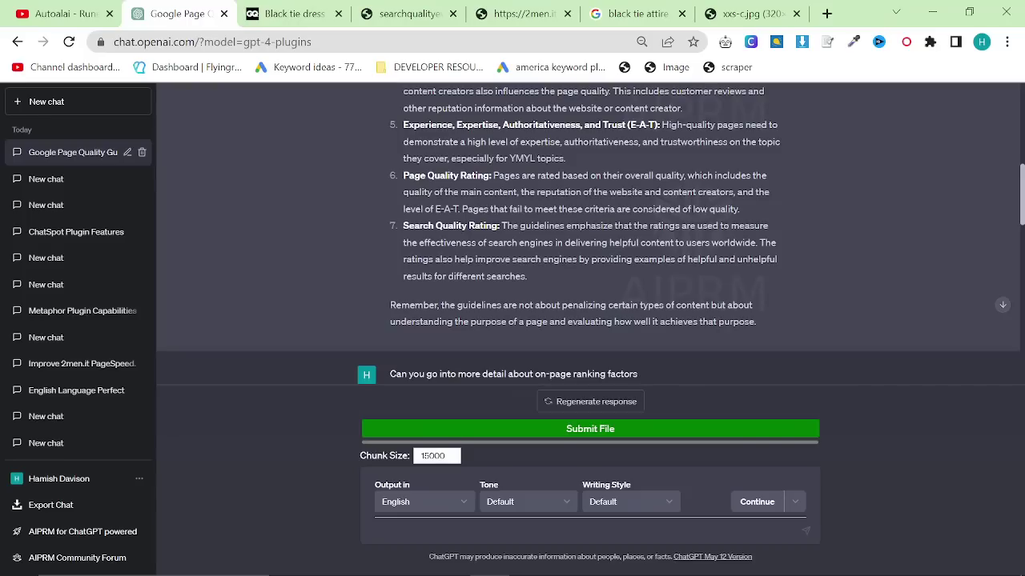
{"action": "scroll", "coordinate": [658, 389], "scroll_direction": "down", "scroll_amount": 1}
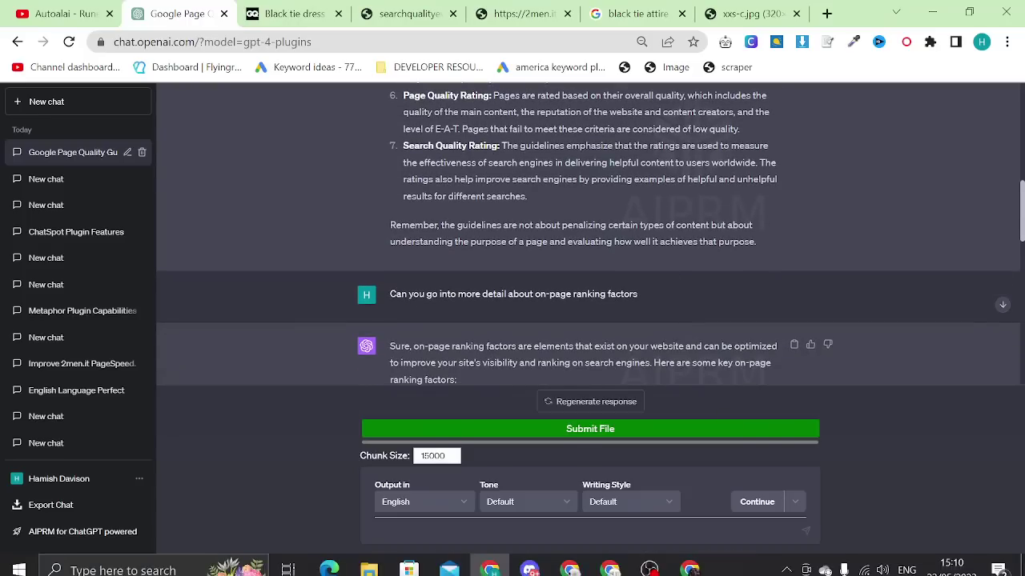